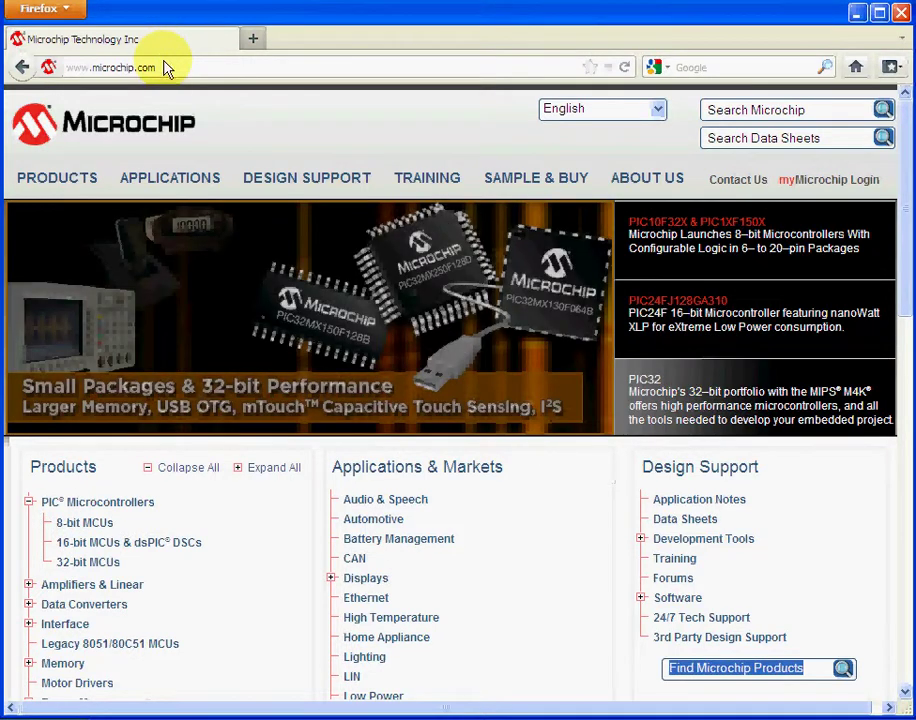
left_click(166, 66)
left_click(167, 67)
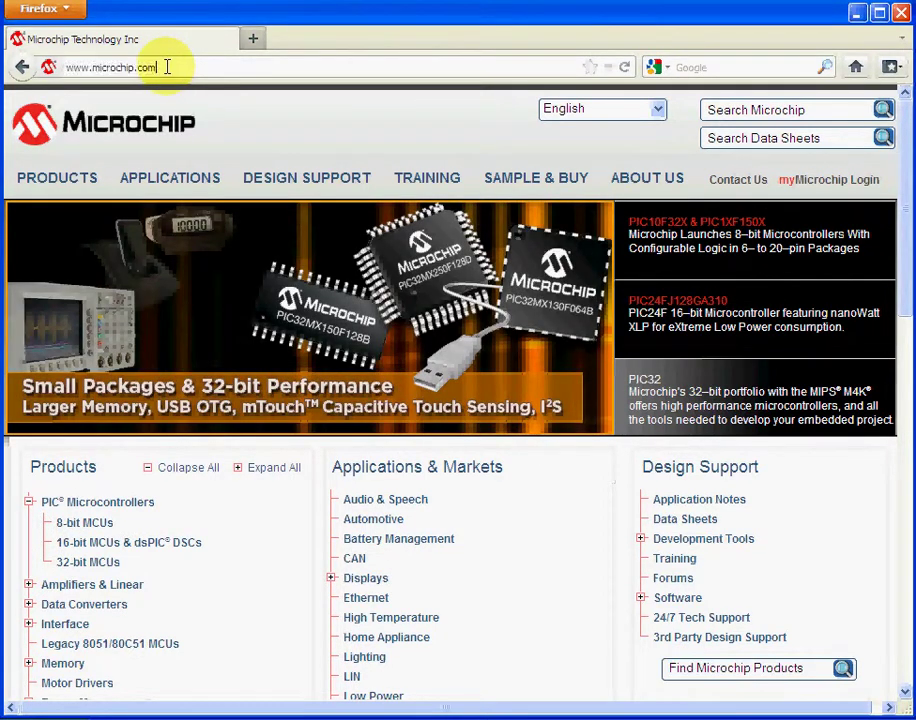
type("/")
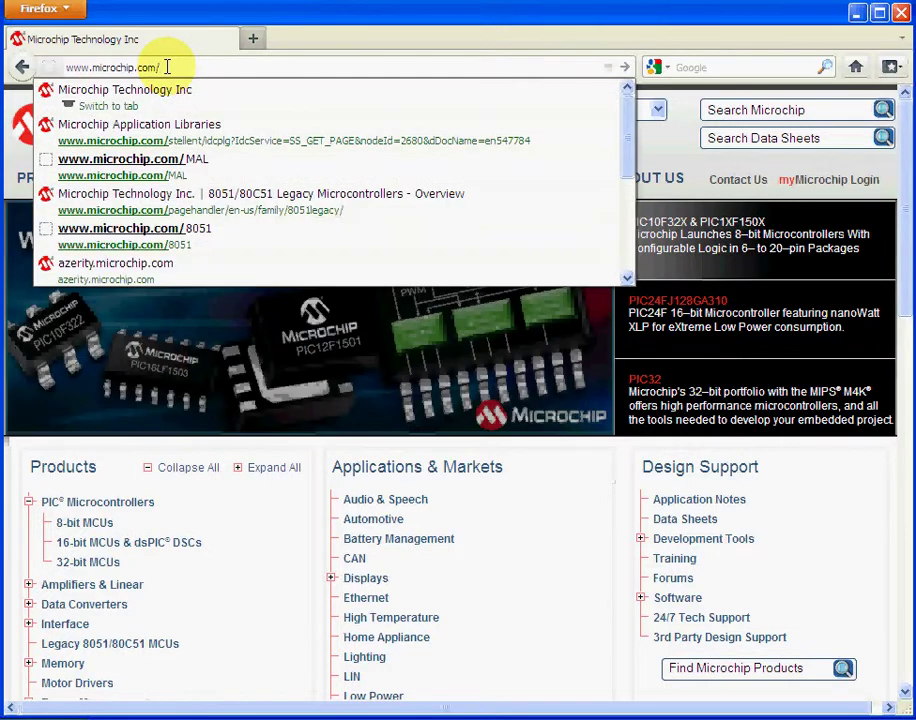
type("MAL")
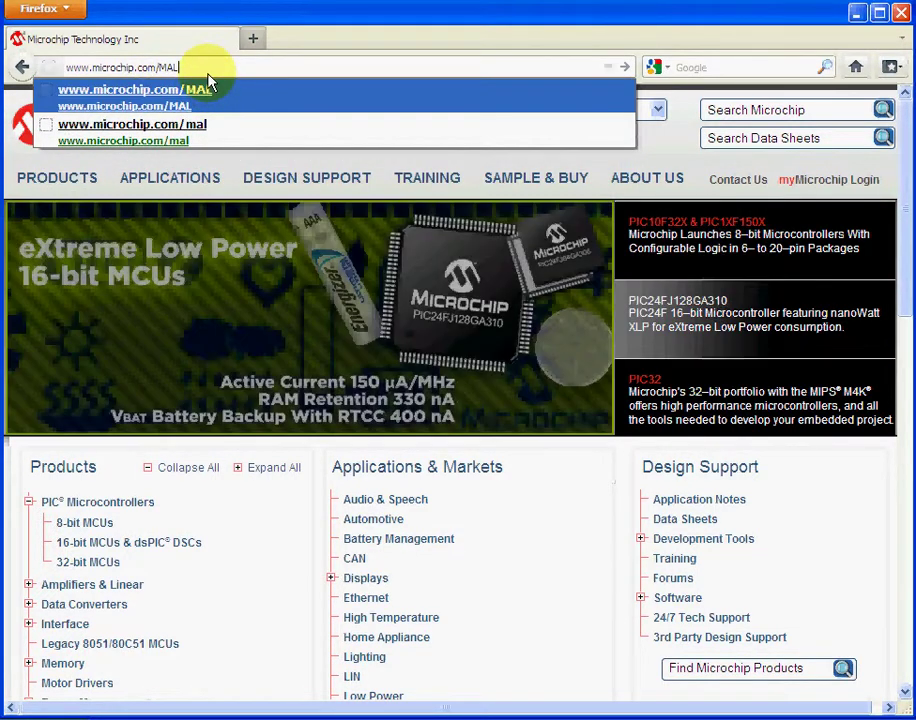
key("Return")
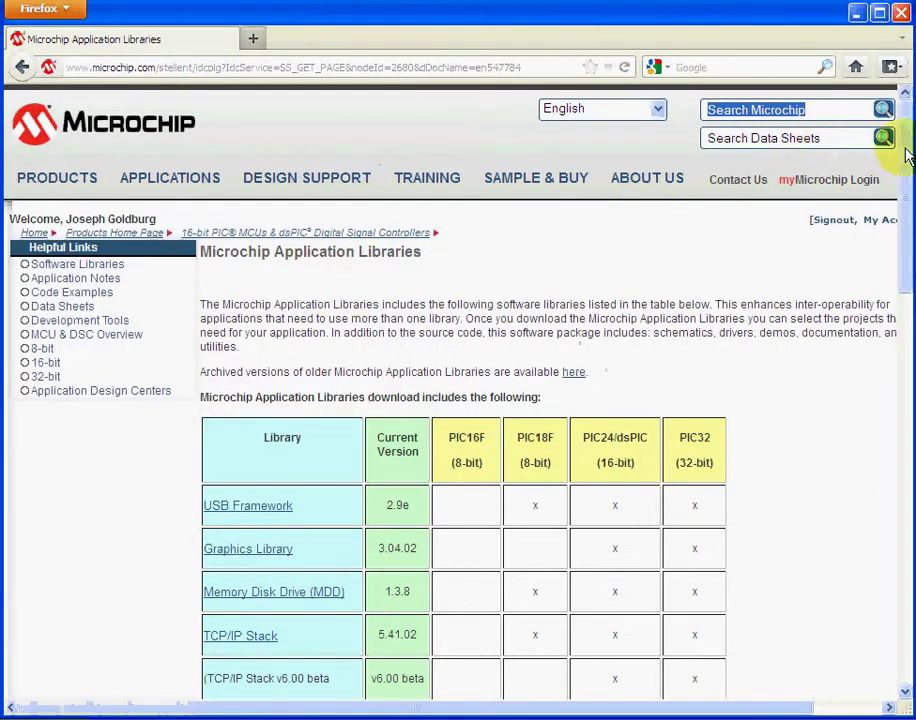
left_click_drag(905, 154, 907, 232)
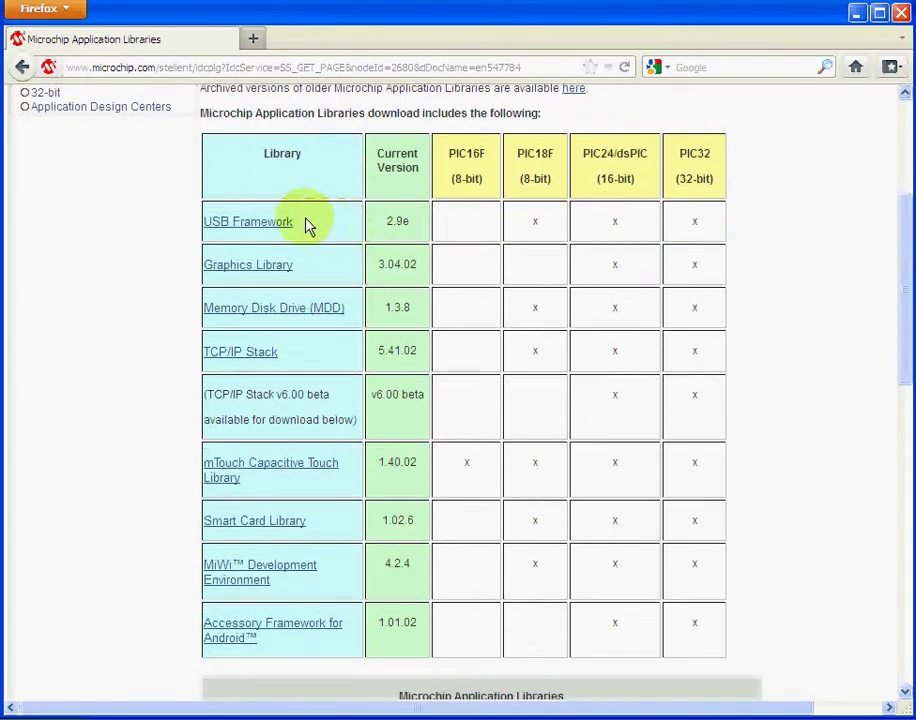
left_click_drag(300, 222, 200, 88)
left_click(297, 270)
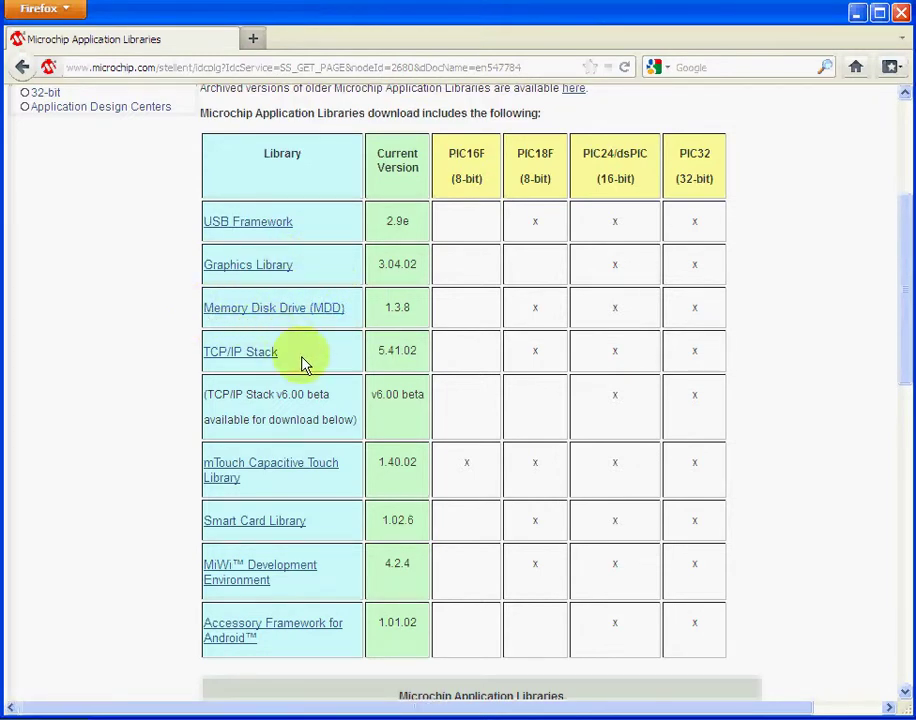
- Highlight the TCP/IP Stack and Smart Card Library names in the libraries table
left_click_drag(305, 365, 207, 356)
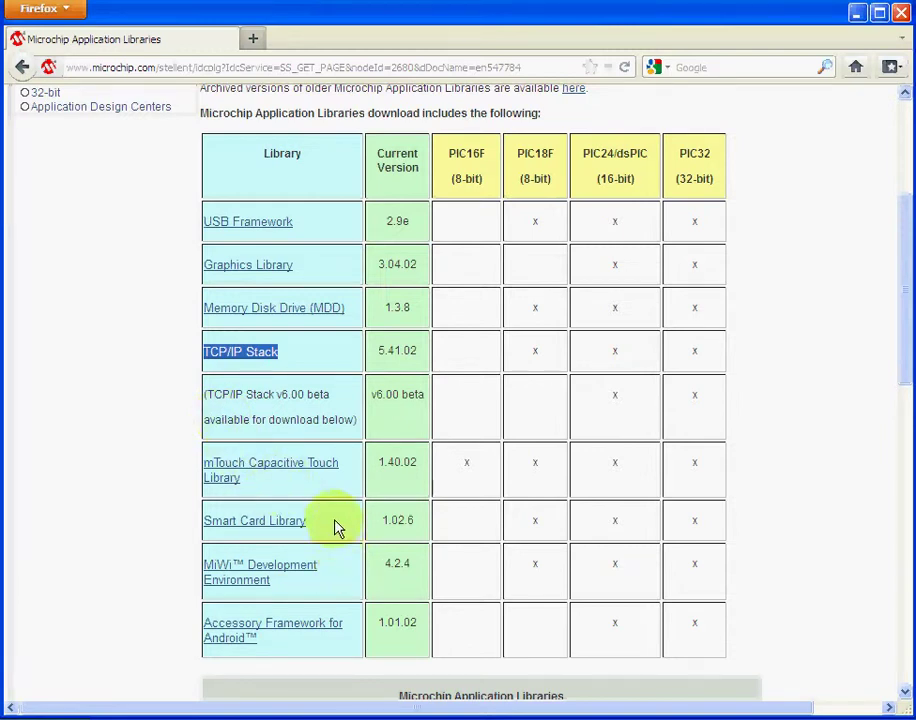
left_click_drag(338, 528, 211, 521)
left_click(347, 589)
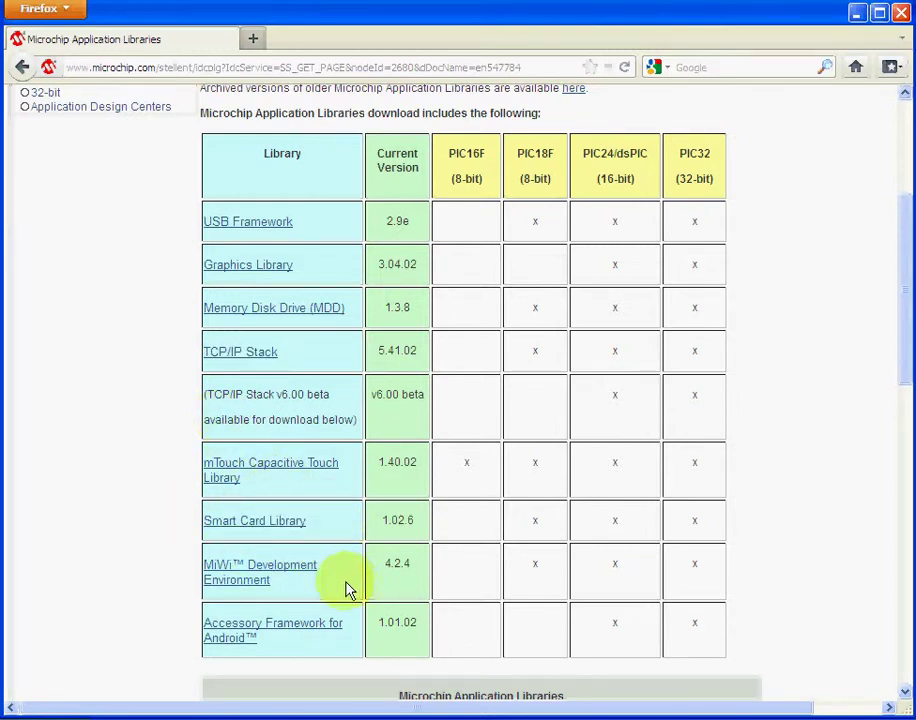
left_click_drag(303, 591, 286, 650)
left_click(300, 657)
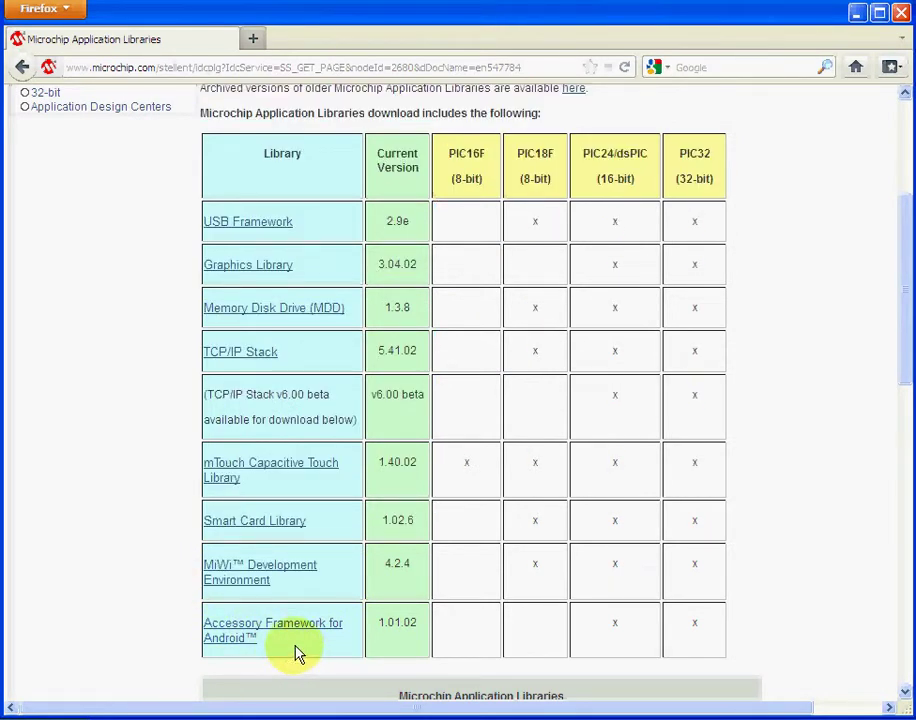
left_click_drag(910, 358, 906, 434)
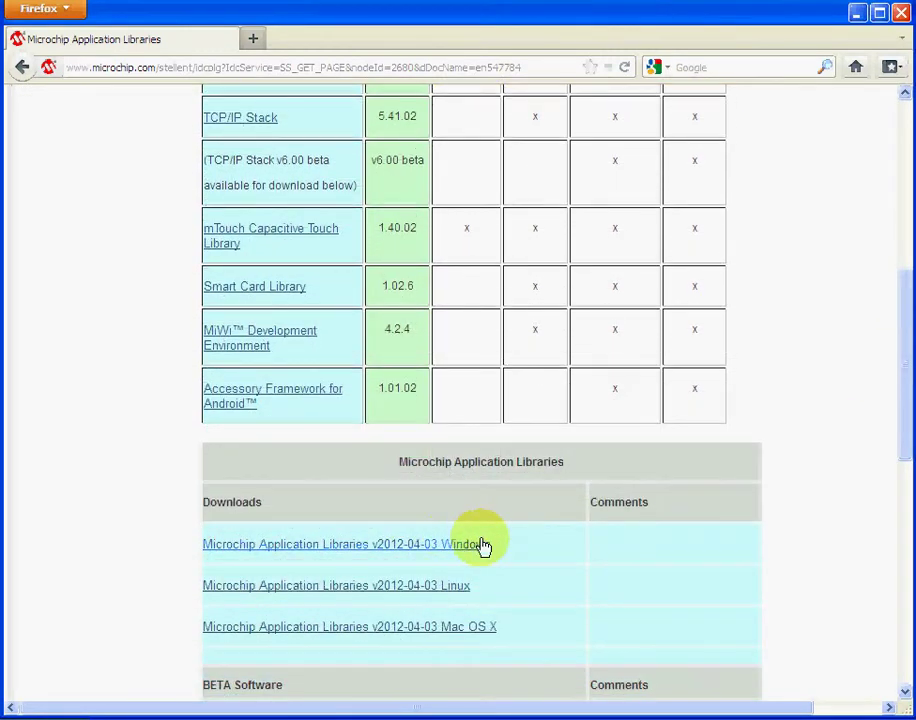
- Highlight the 'Microchip Application Libraries v2012-04-03 Windows' download link text
left_click_drag(527, 557, 202, 557)
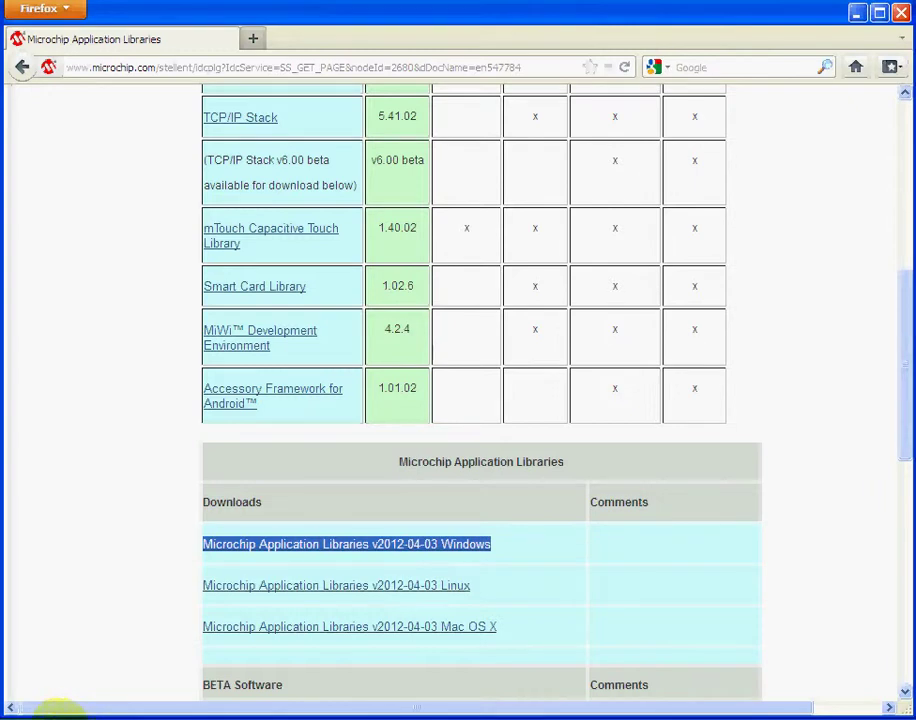
- Launch TCPIP Stack Help from Start > All Programs > Microchip v2012-04-03 > TCPIP Stack v5.41.2
left_click(50, 712)
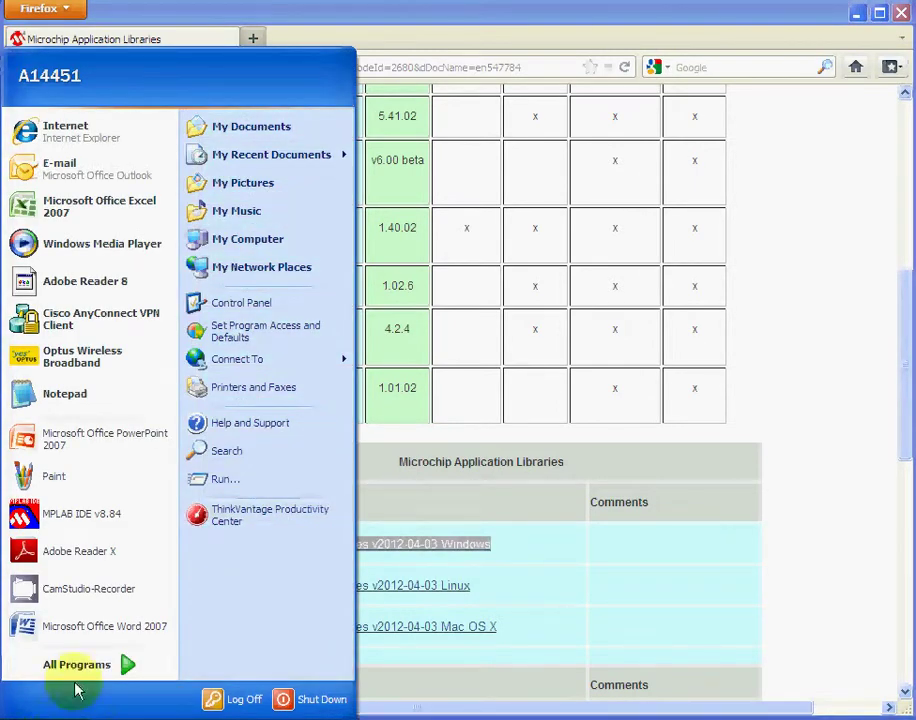
mouse_move(100, 668)
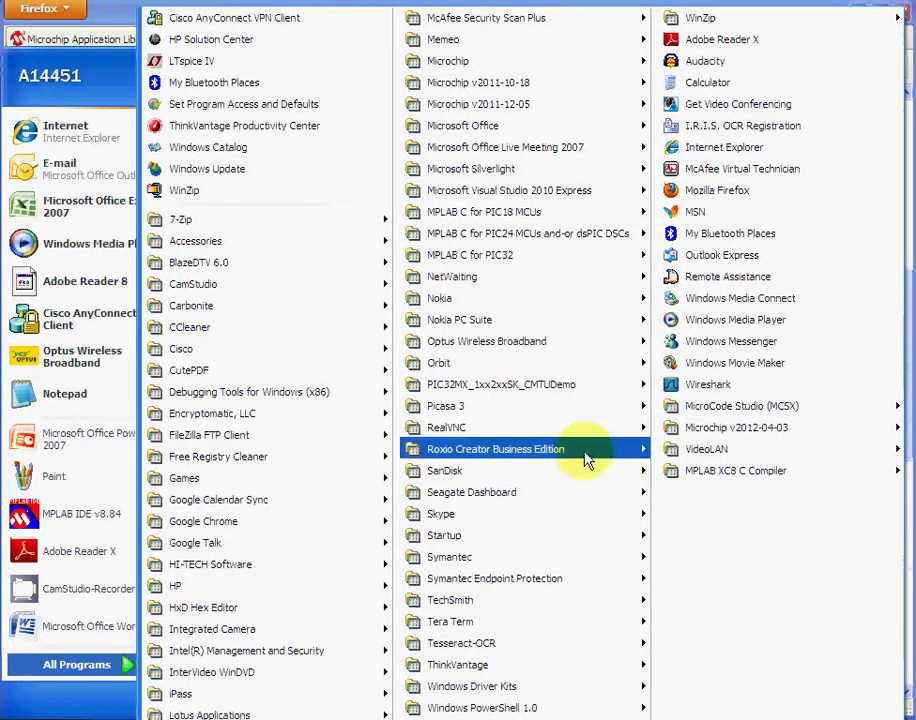
mouse_move(517, 280)
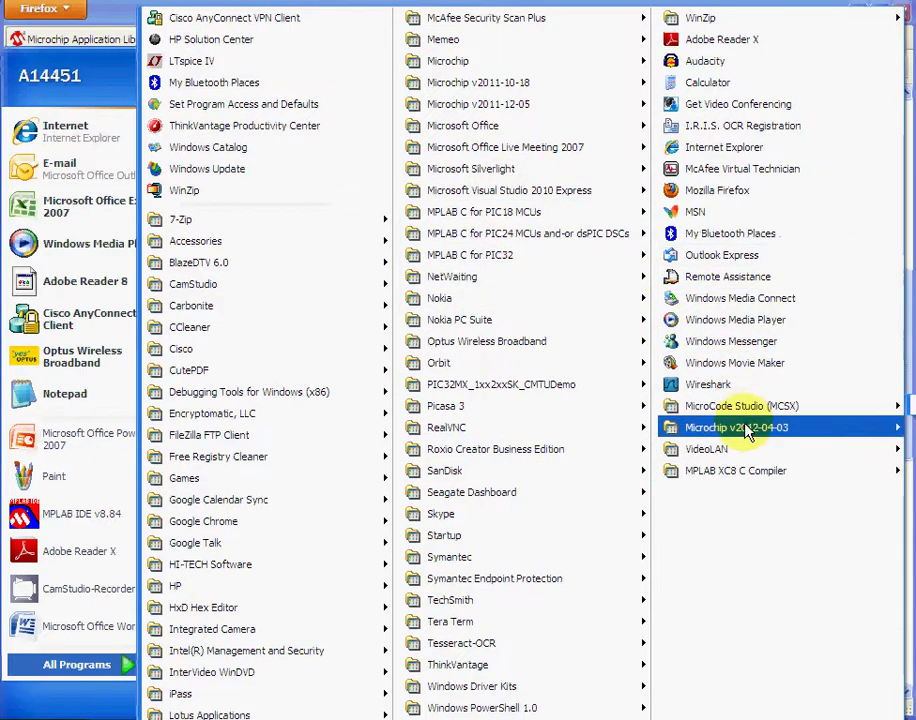
mouse_move(728, 441)
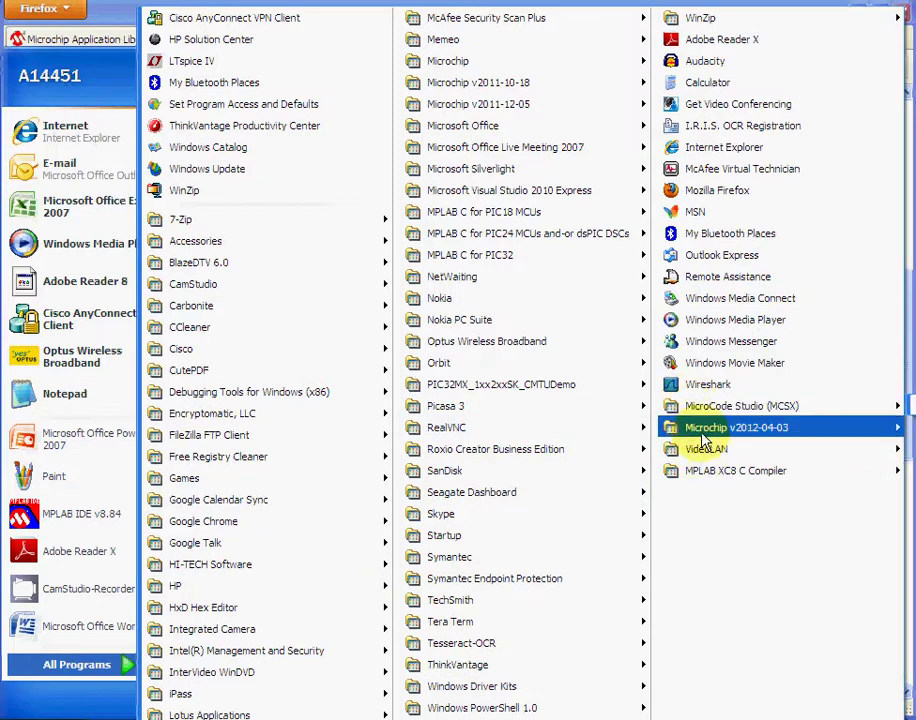
mouse_move(547, 444)
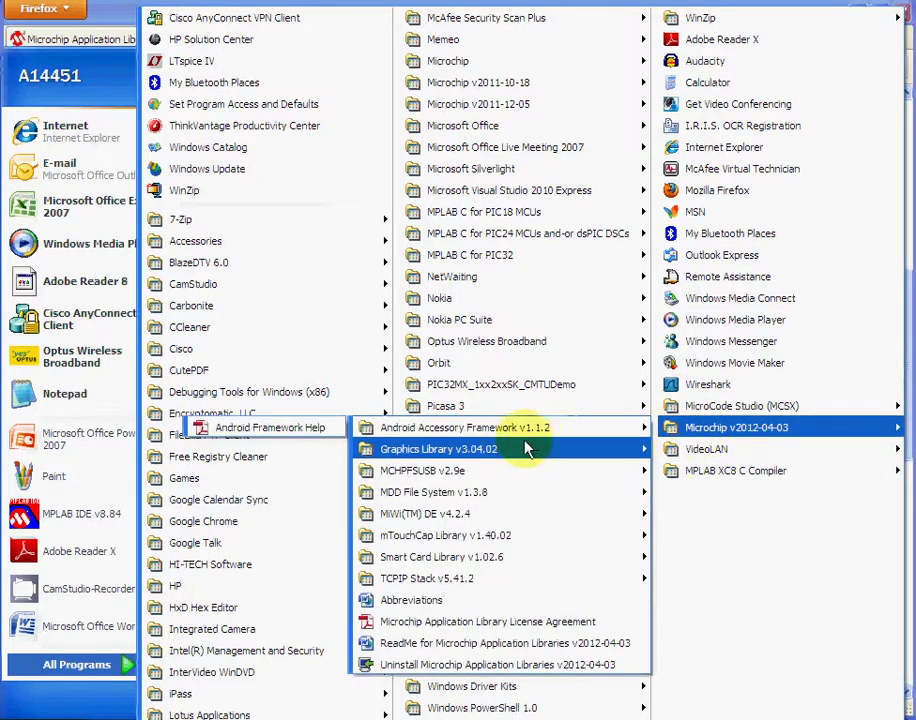
mouse_move(520, 450)
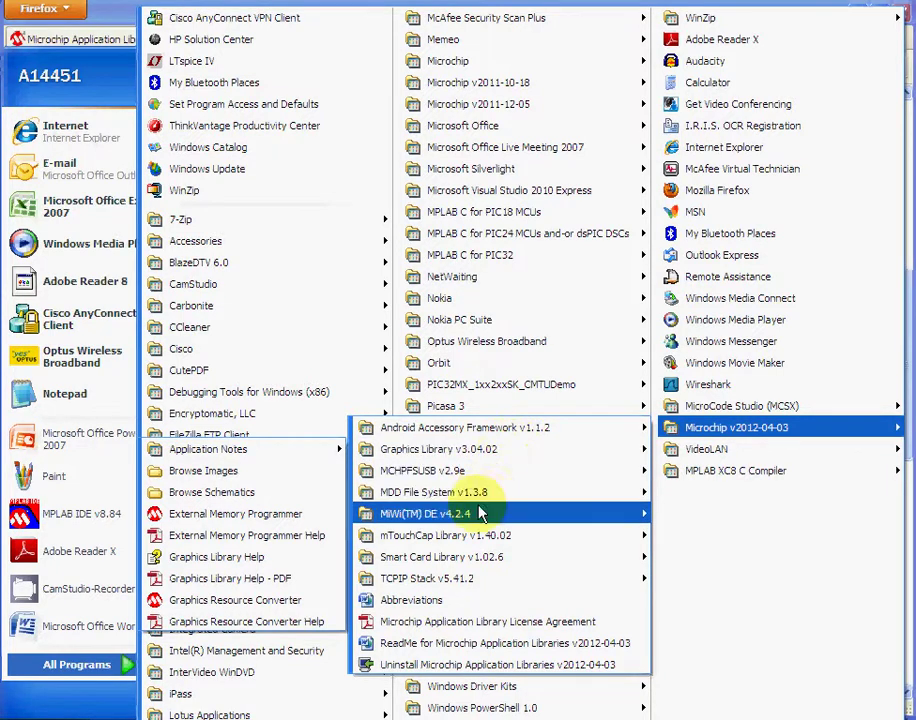
mouse_move(481, 581)
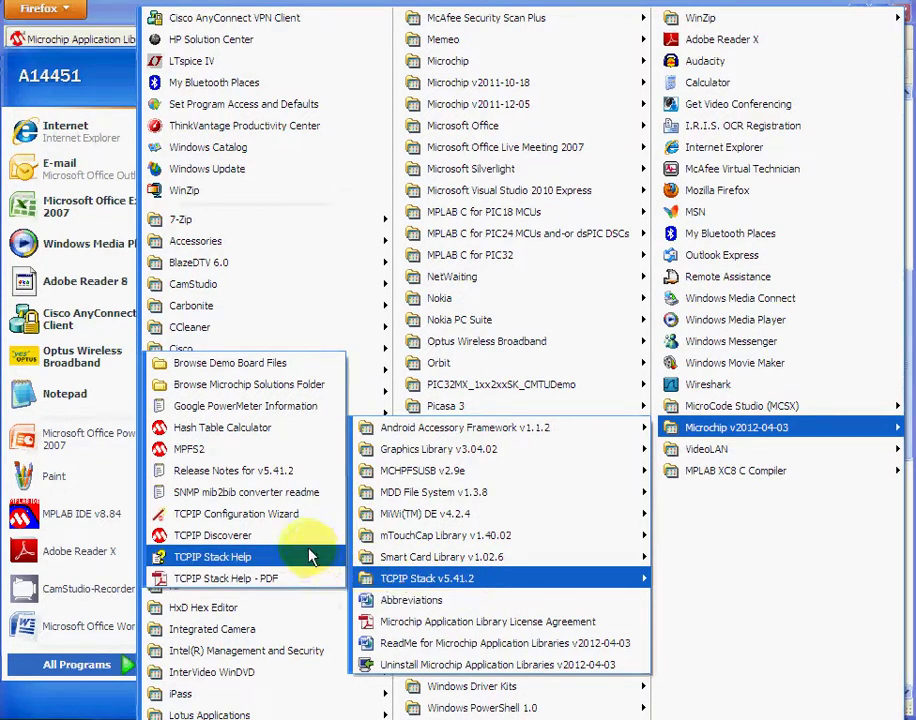
left_click(244, 557)
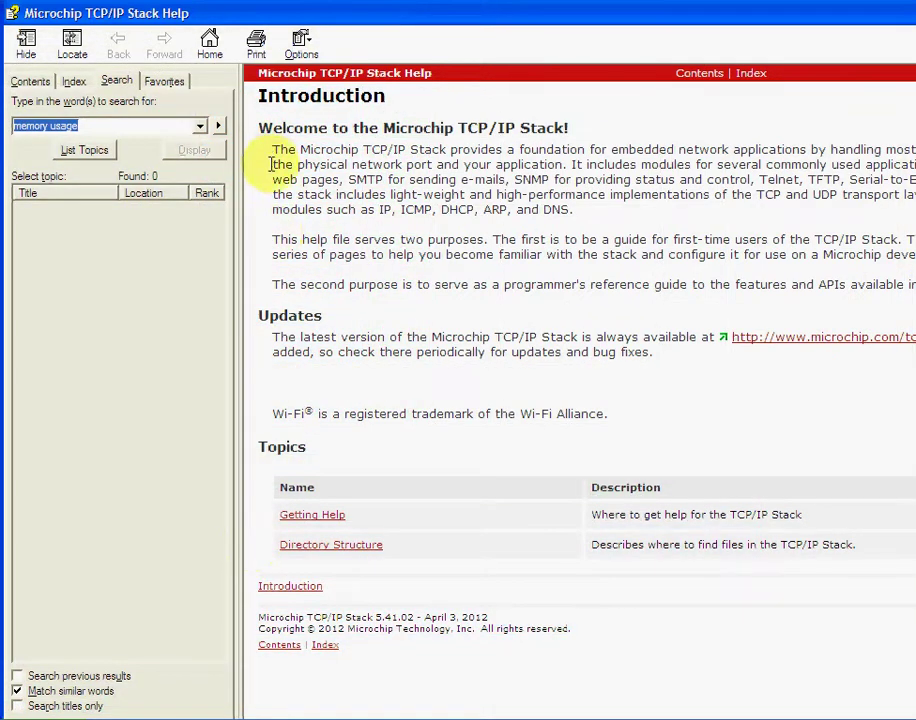
- In the Contents tree, expand Demo Information and open the Demo Compatibility Table
left_click(33, 82)
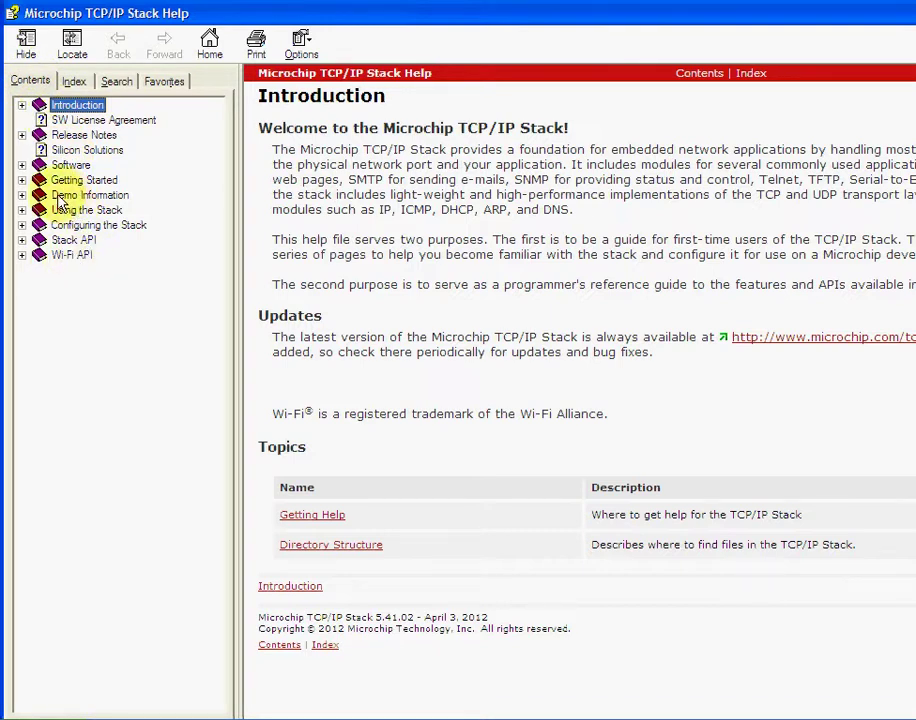
left_click(22, 196)
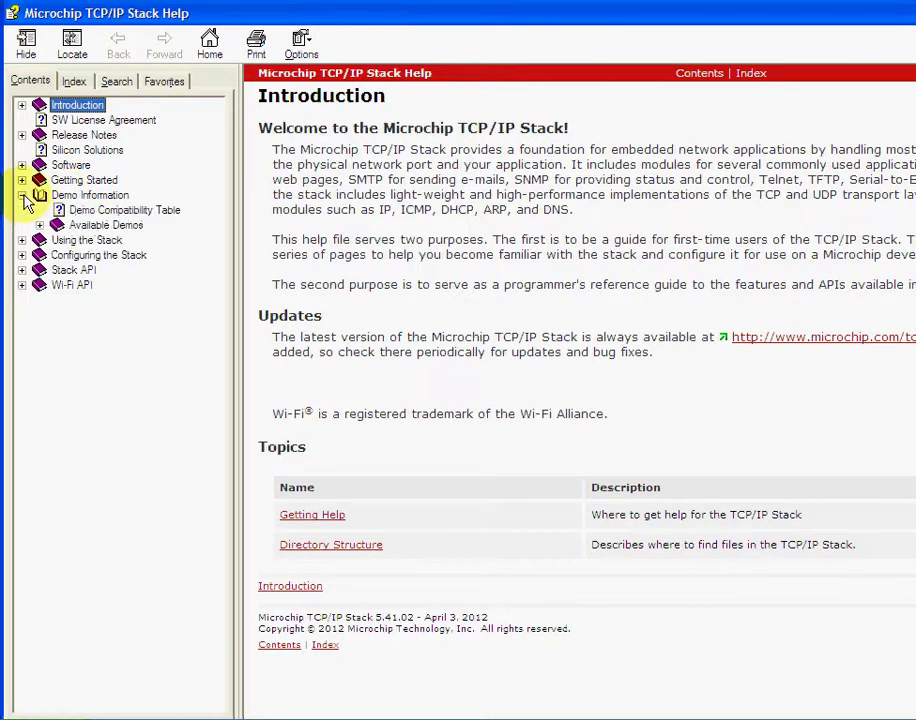
left_click(117, 211)
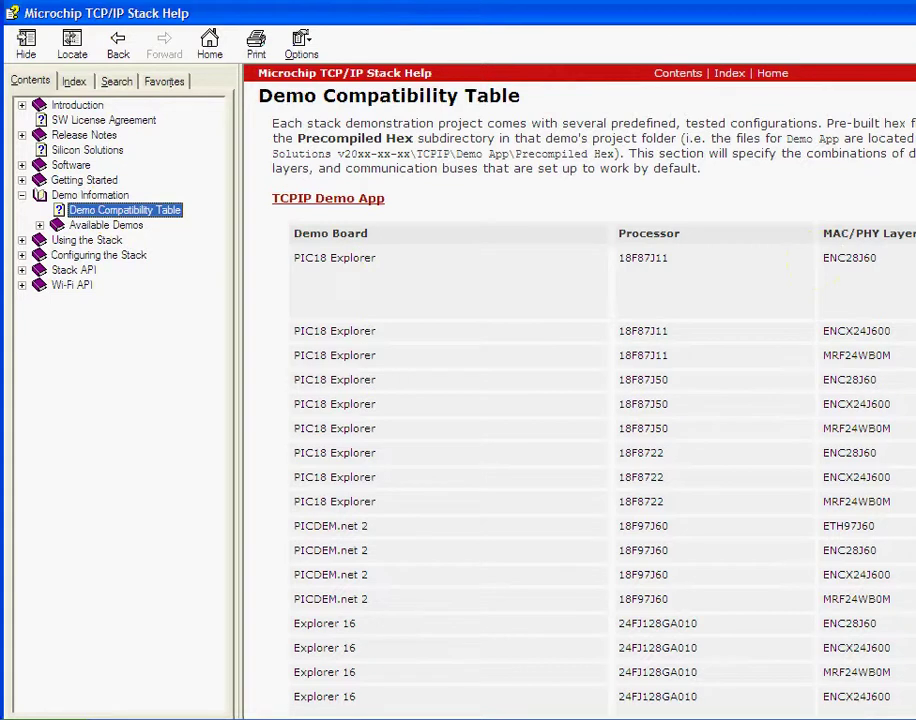
- Find the PIC32 rows, highlight 32MX360F512L and MRF24WB0M, then show the Demo Information overview
scroll(580, 400, "down", 10)
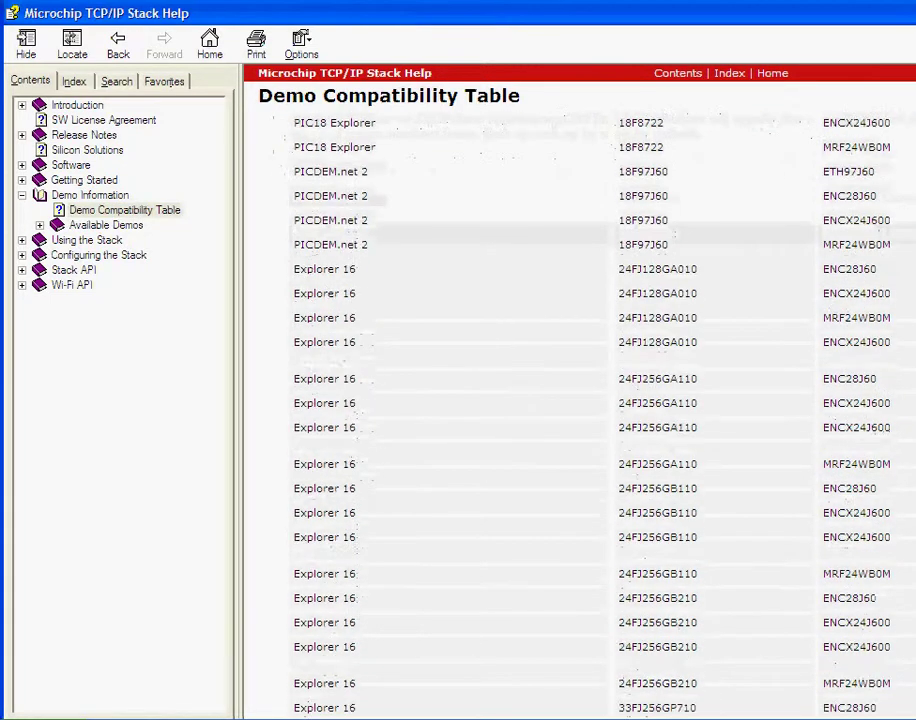
scroll(580, 400, "down", 10)
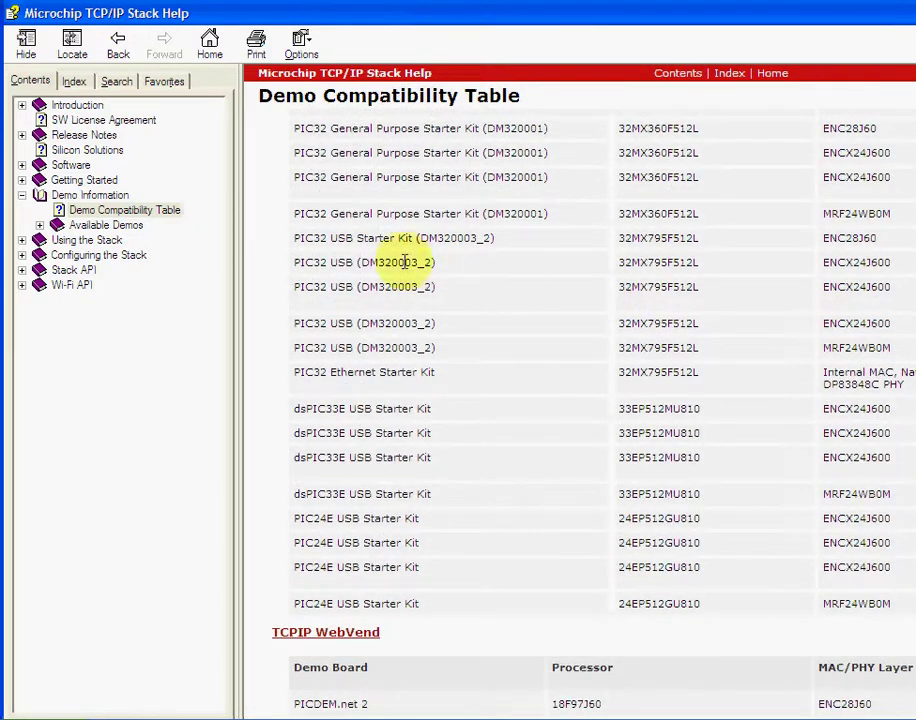
left_click_drag(284, 213, 700, 213)
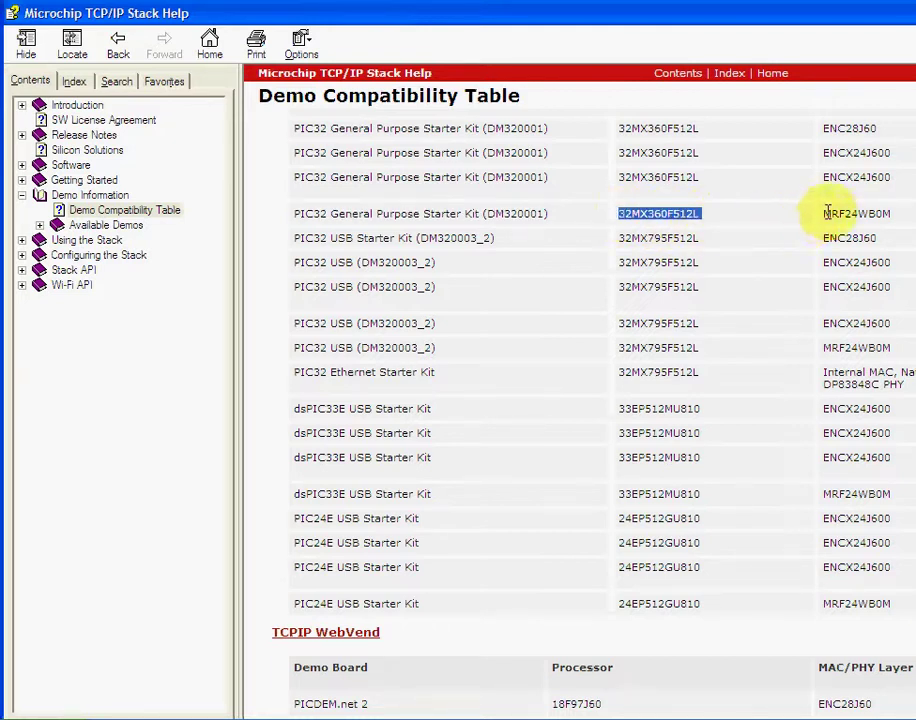
left_click_drag(818, 213, 893, 213)
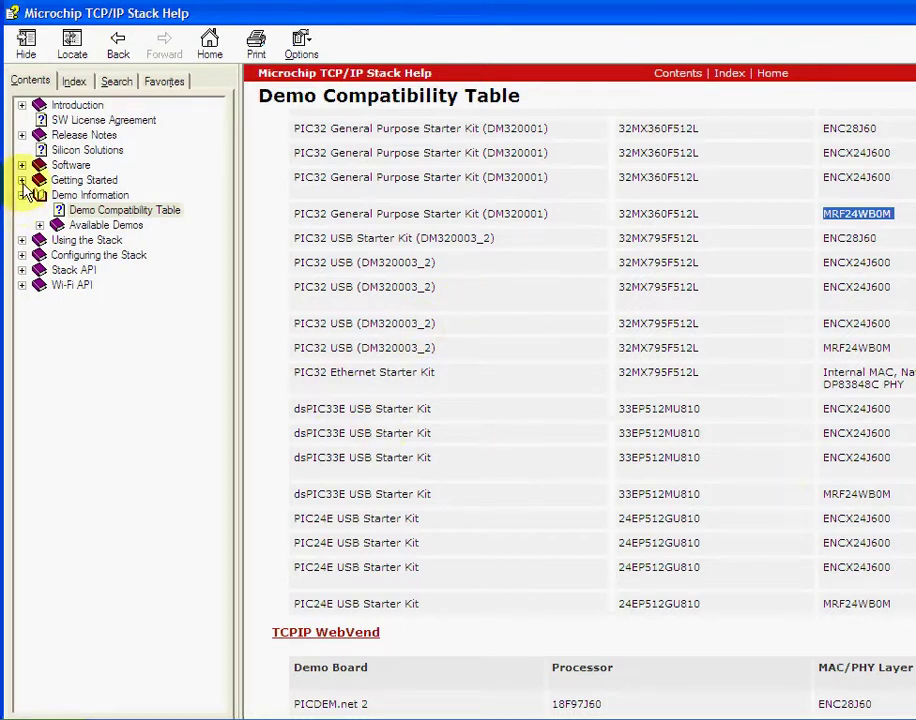
left_click(77, 200)
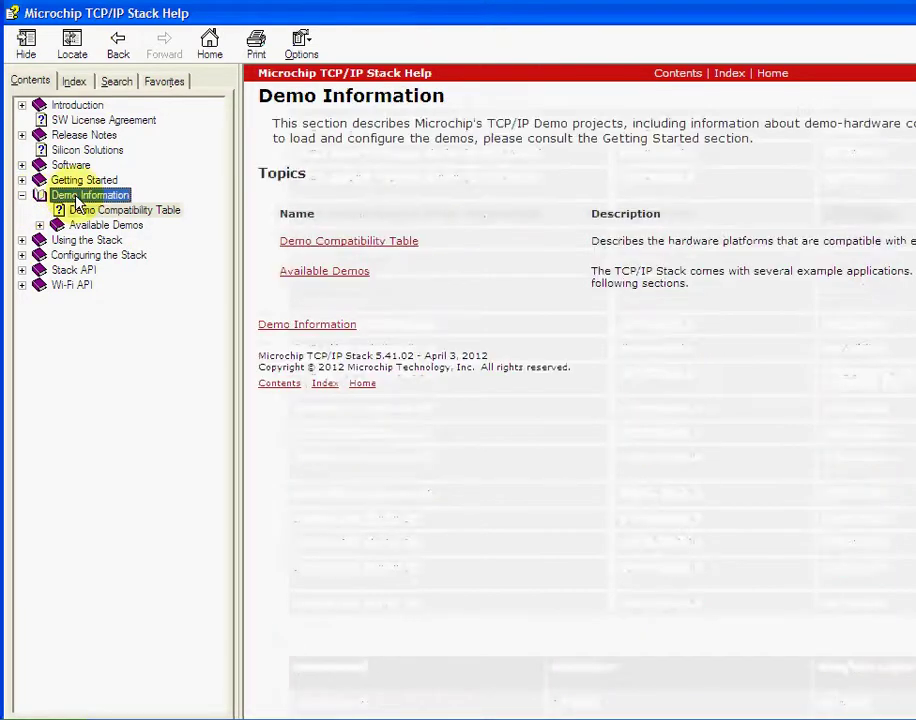
- View Demo Compatibility Table, then the Demo App, WiFi Console and WiFi EZConfig pages under Available Demos
left_click(358, 249)
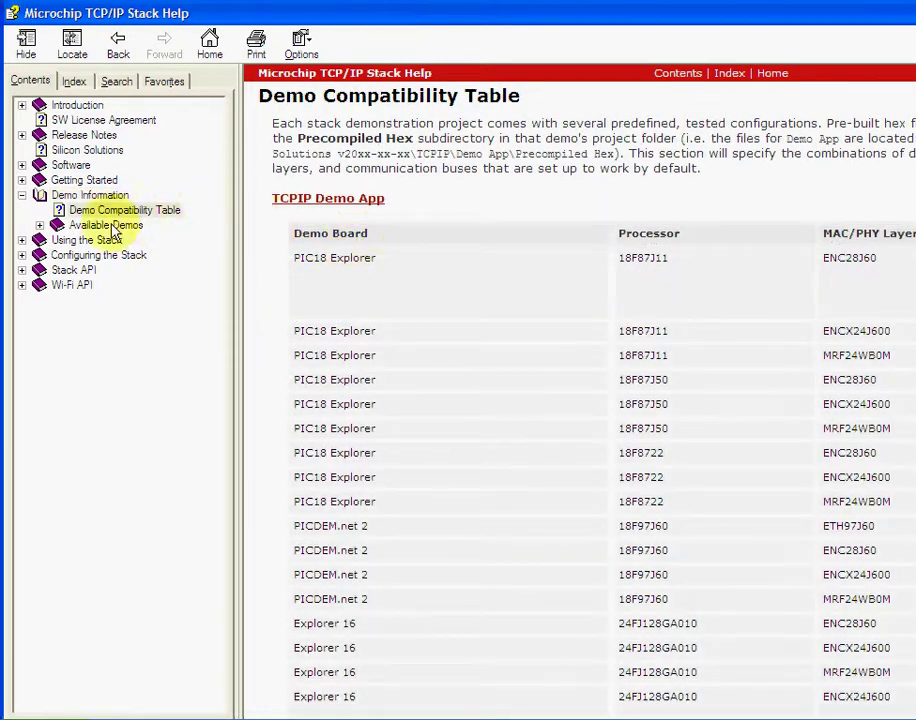
left_click(39, 225)
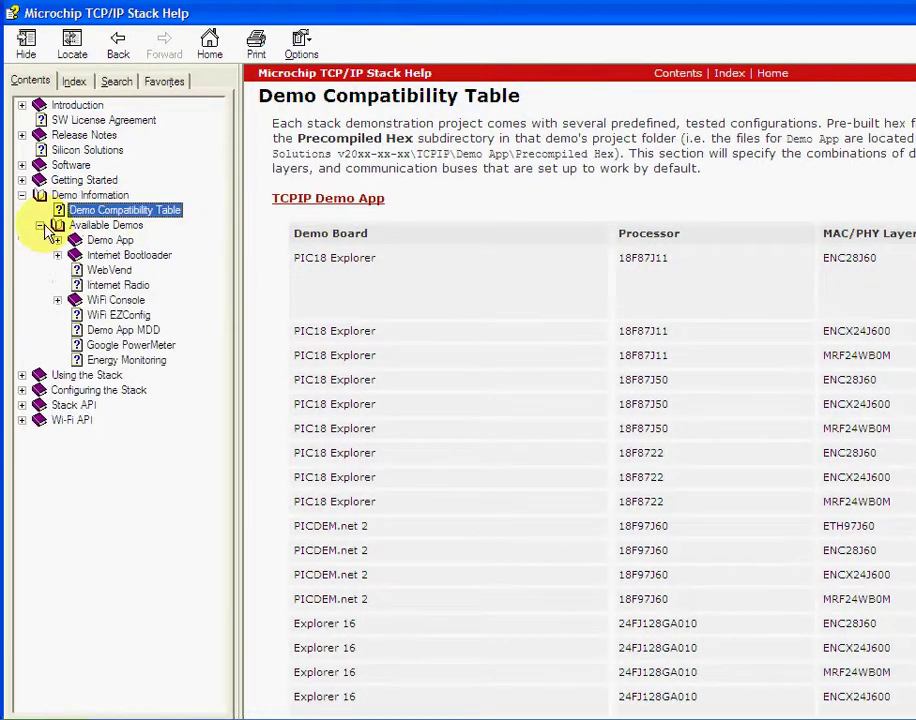
left_click(112, 243)
left_click(116, 302)
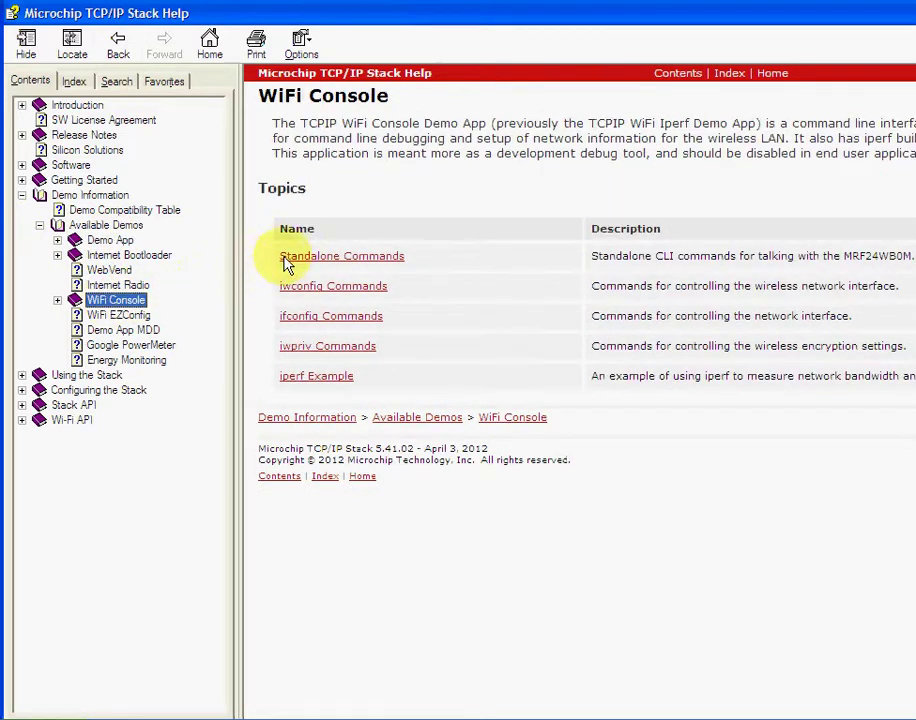
left_click(112, 316)
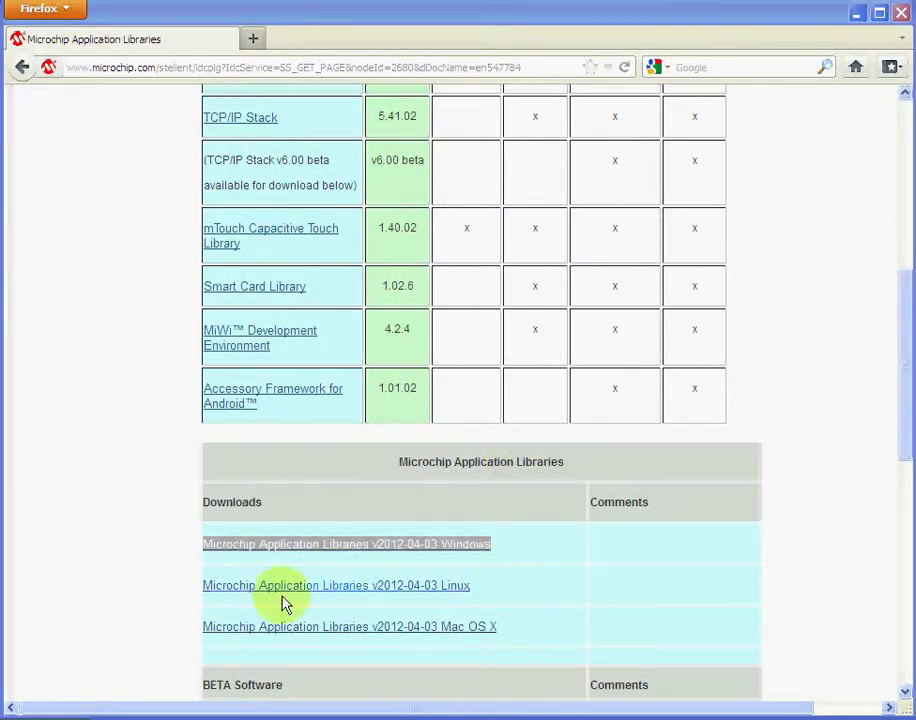
- Run Browse Microchip Solutions Folder from Start > All Programs > Microchip v2012-04-03 > TCPIP Stack v5.41.2
left_click(20, 714)
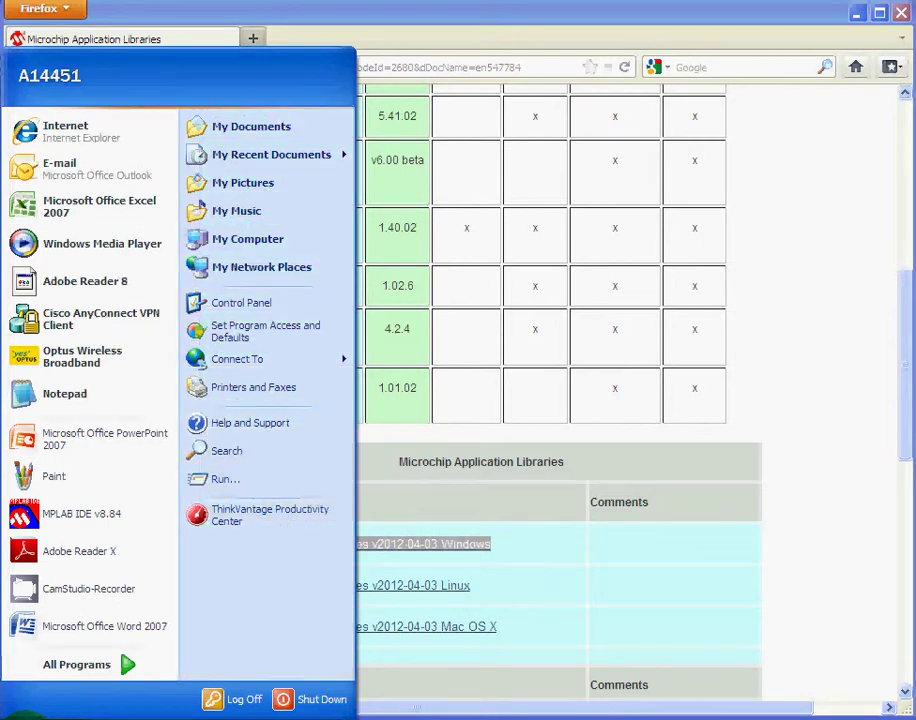
left_click(95, 670)
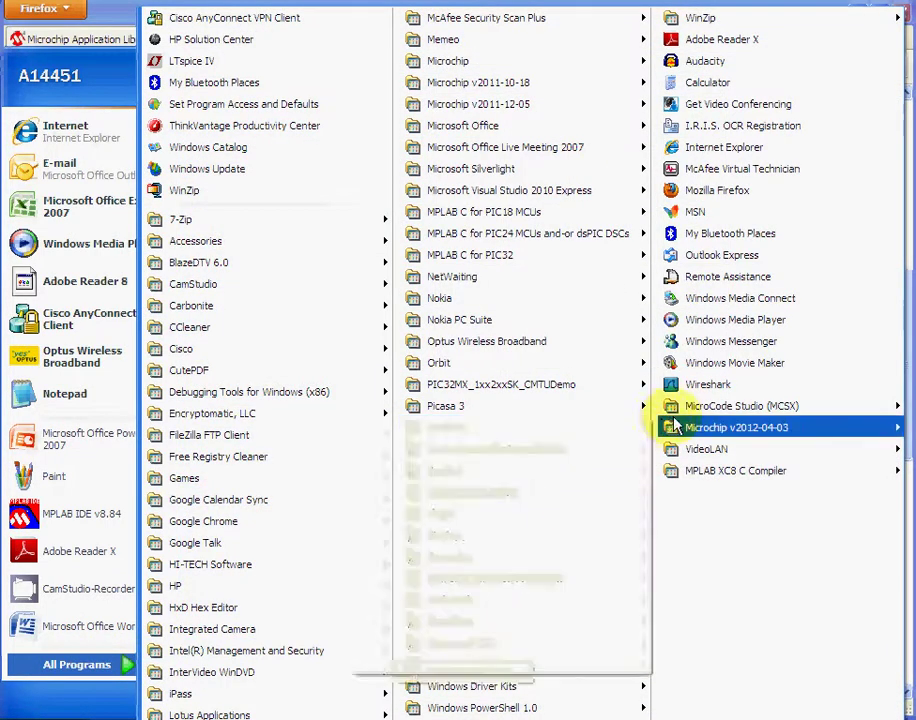
mouse_move(670, 428)
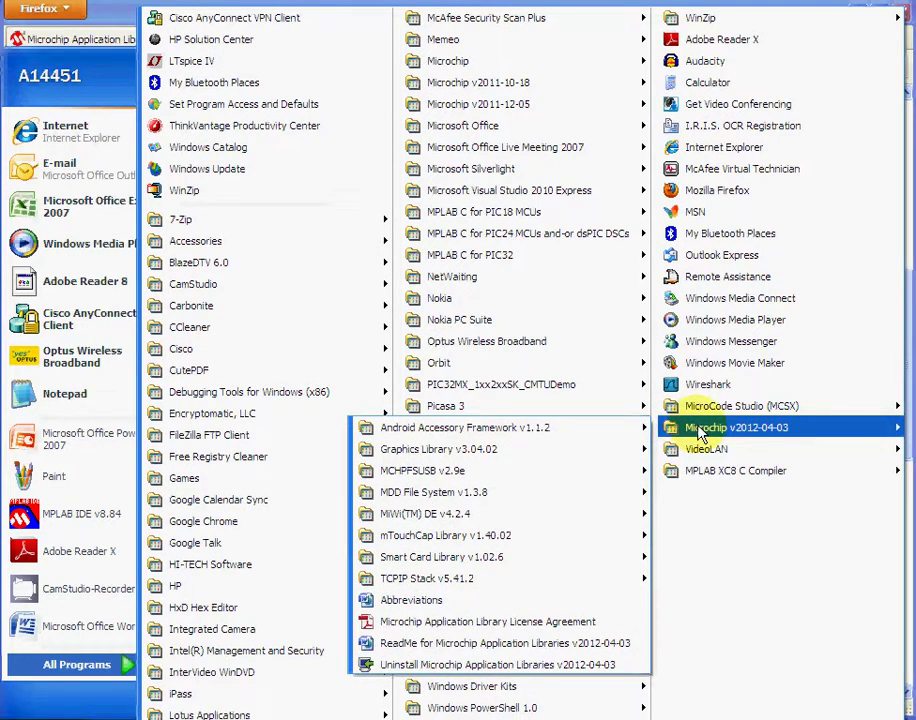
mouse_move(563, 432)
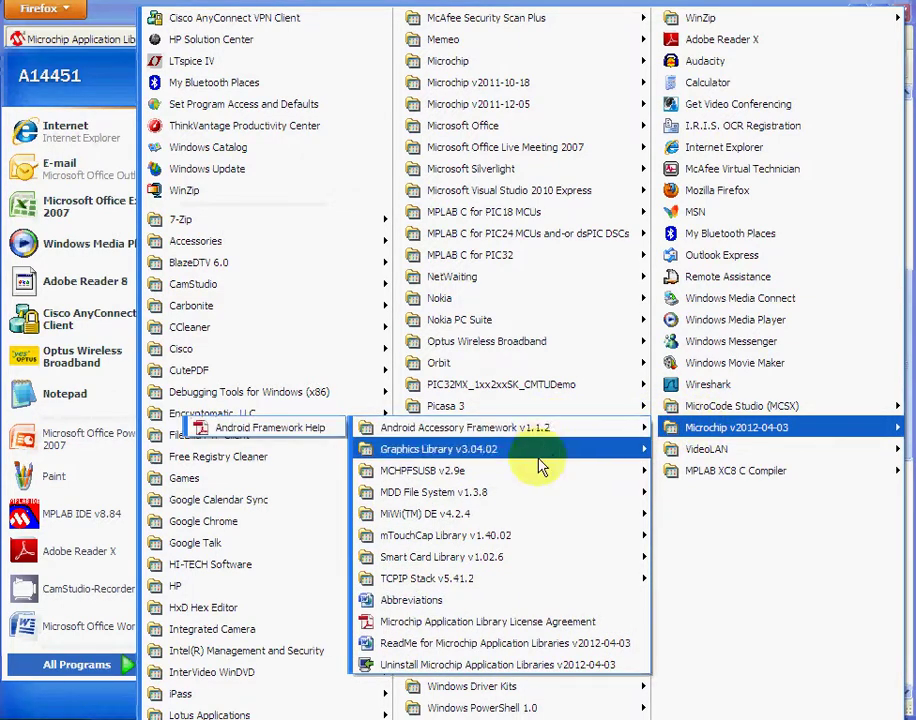
mouse_move(487, 581)
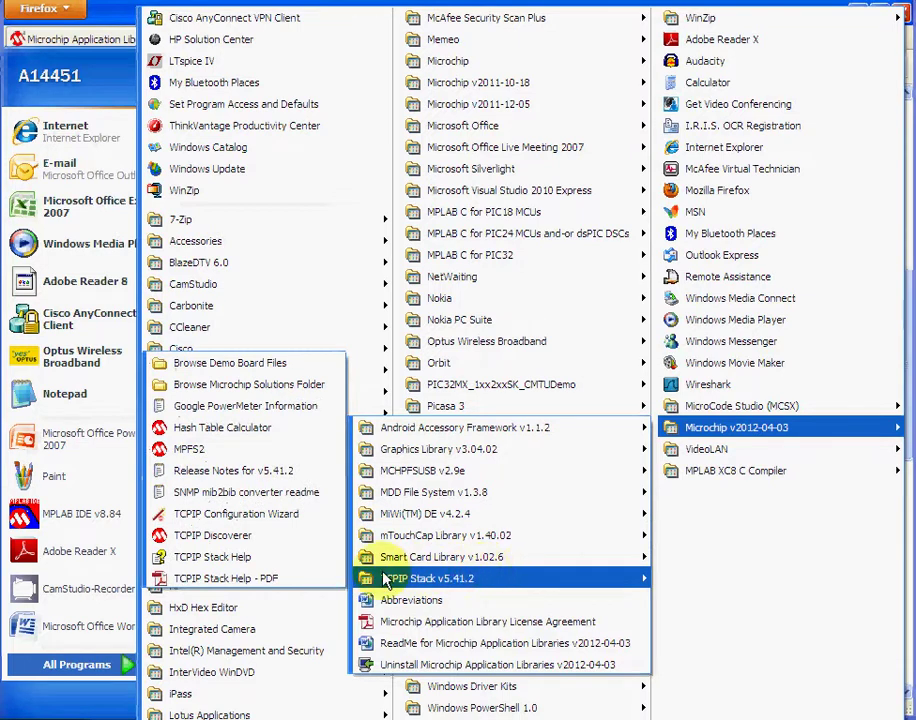
left_click(265, 386)
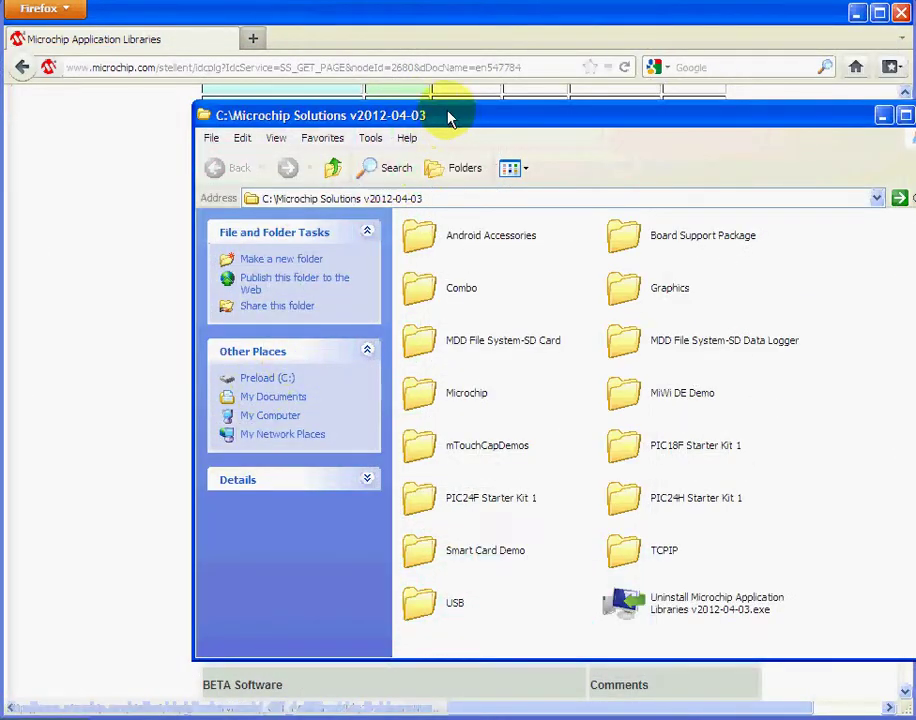
- Move the Explorer window up-left and open the TCPIP folder in Microchip Solutions v2012-04-03
left_click_drag(447, 118, 311, 102)
left_click(143, 184)
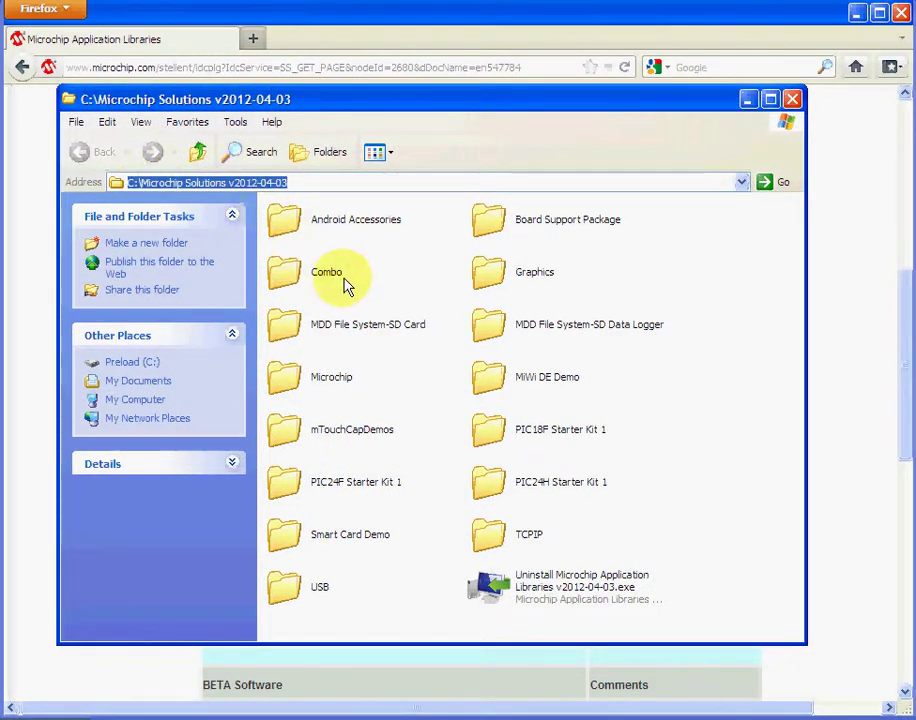
left_click(323, 192)
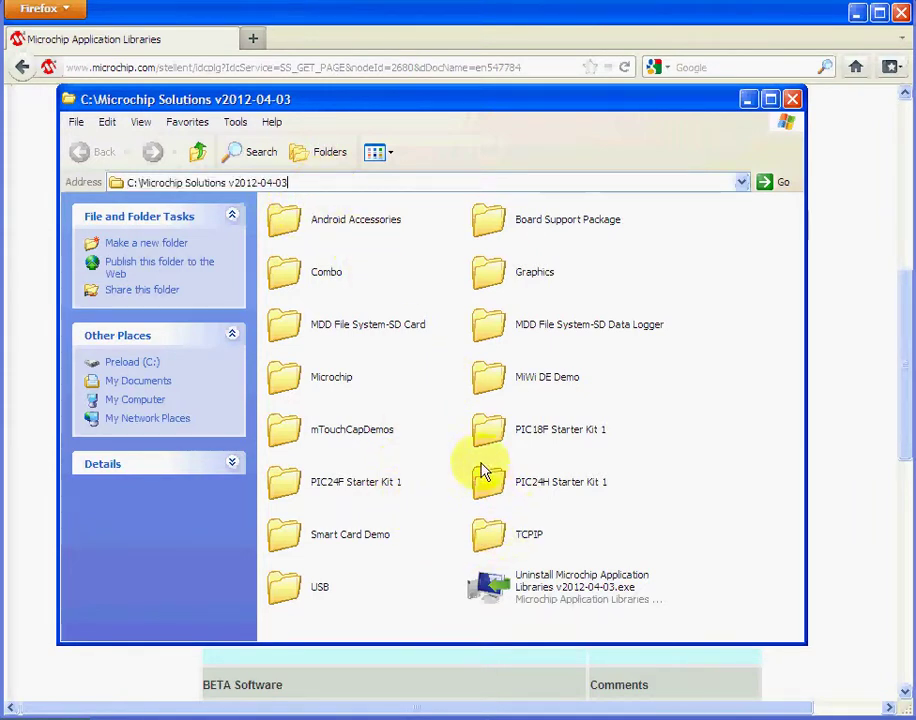
left_click(495, 538)
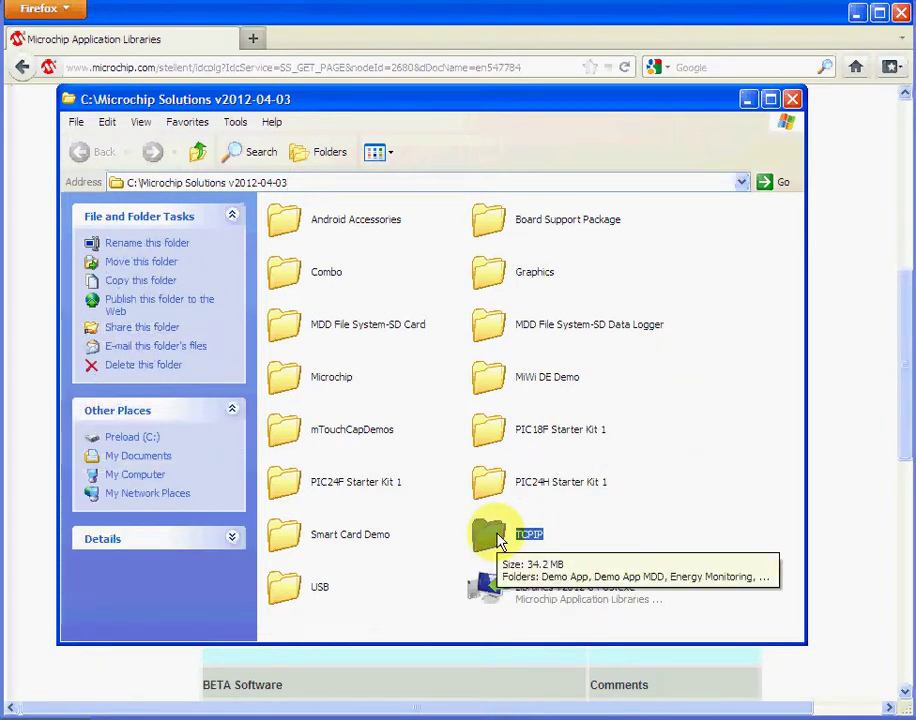
double_click(500, 540)
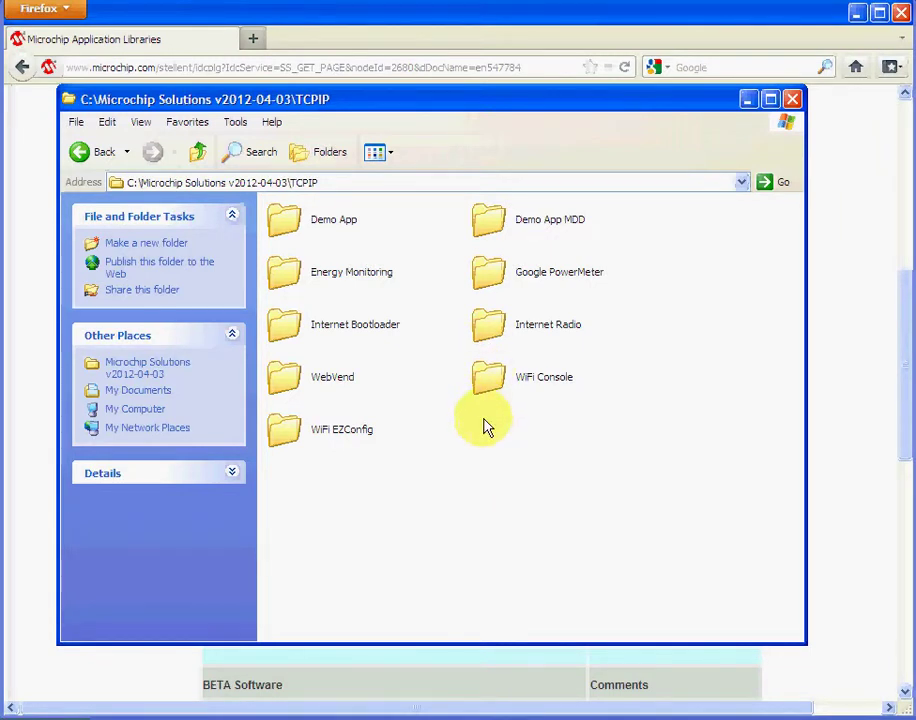
double_click(499, 380)
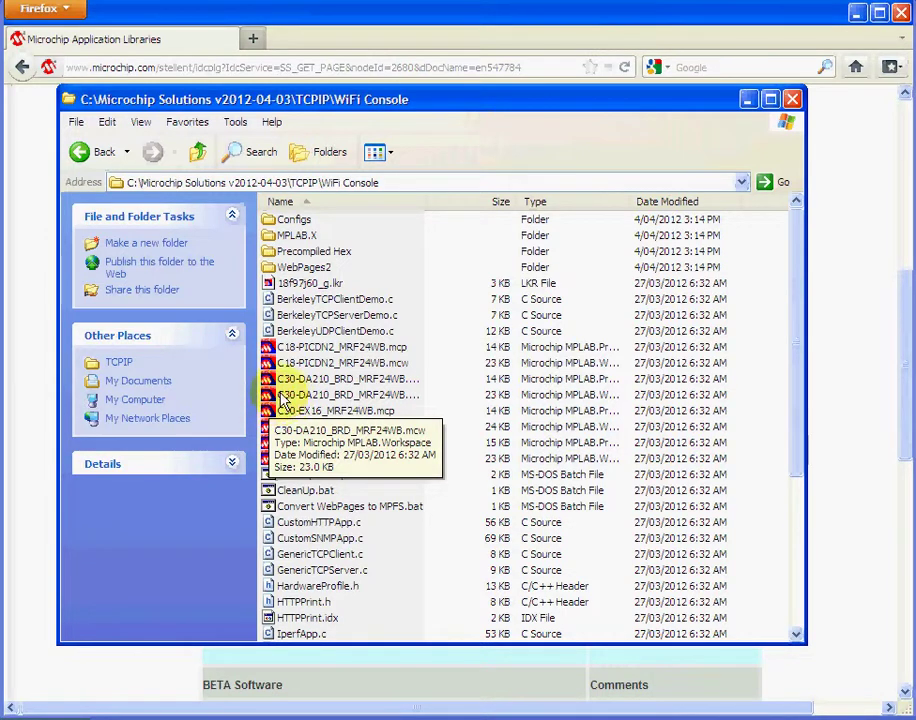
left_click_drag(427, 203, 479, 208)
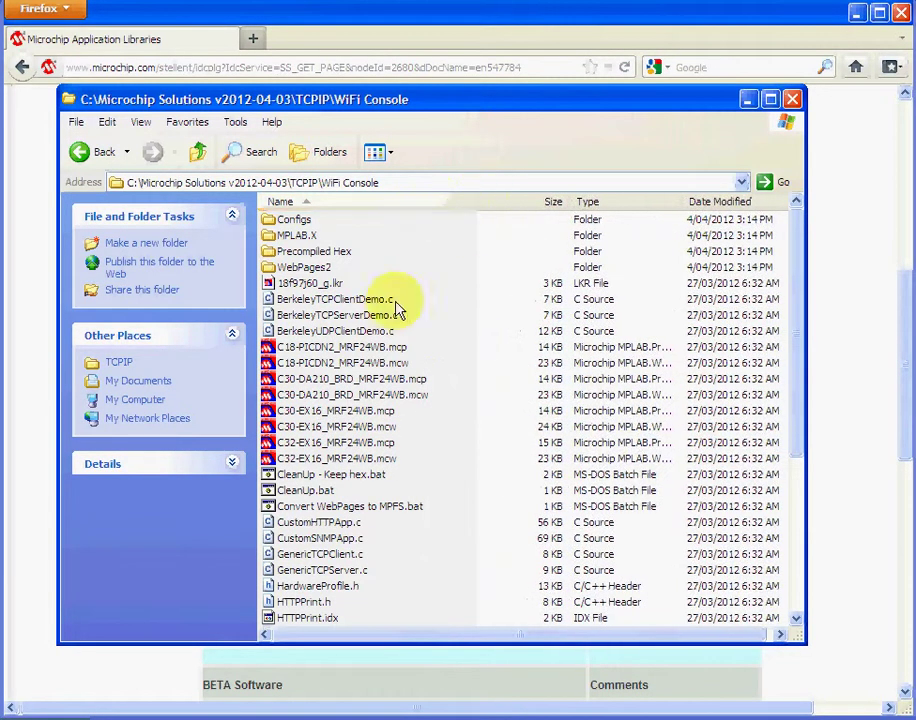
left_click(272, 396)
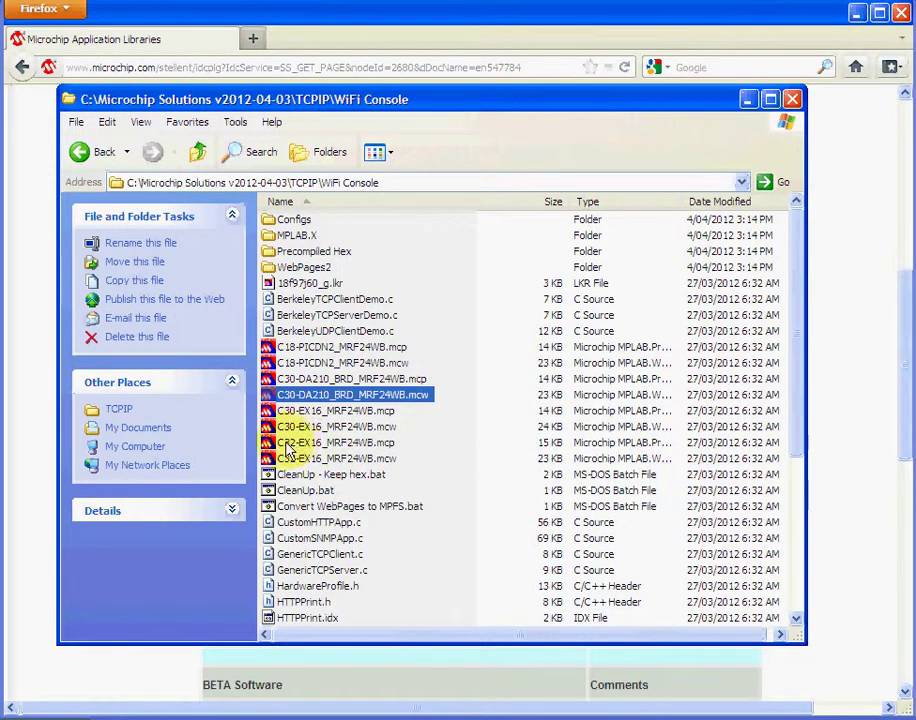
left_click(288, 446)
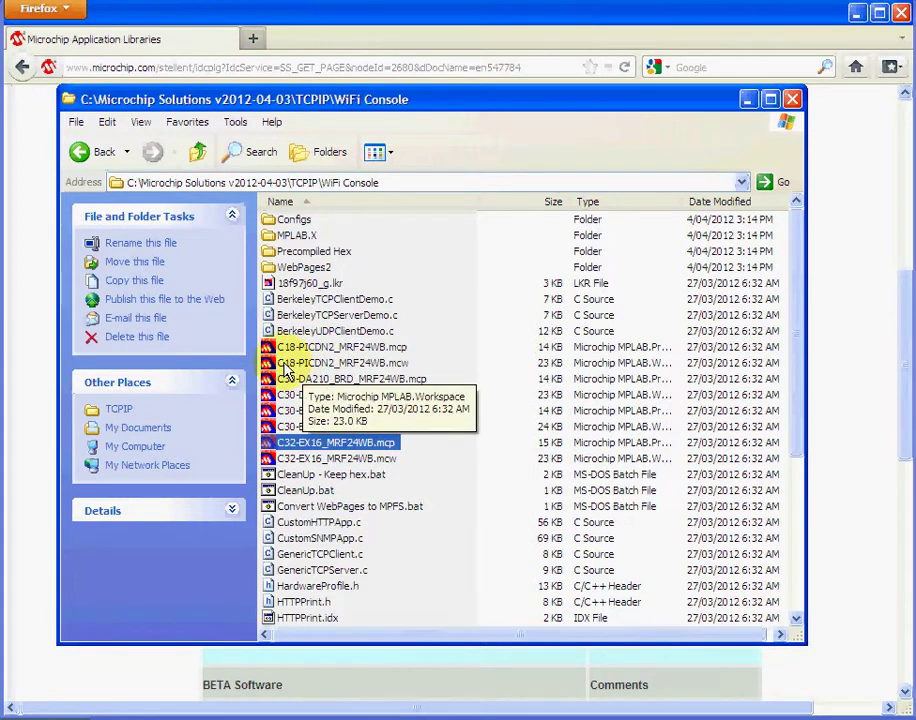
left_click(360, 366)
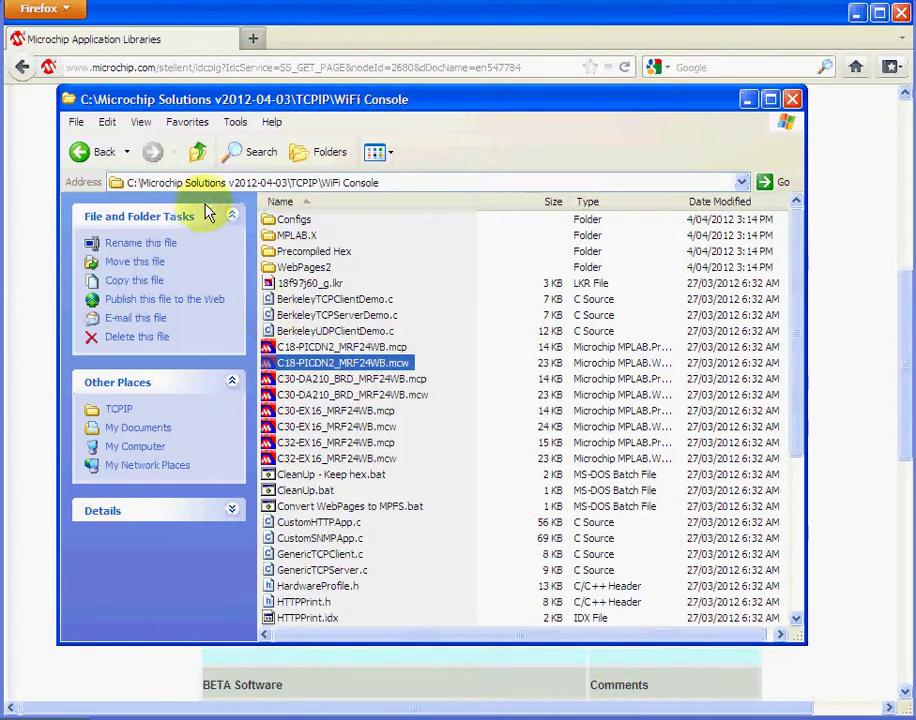
left_click(200, 157)
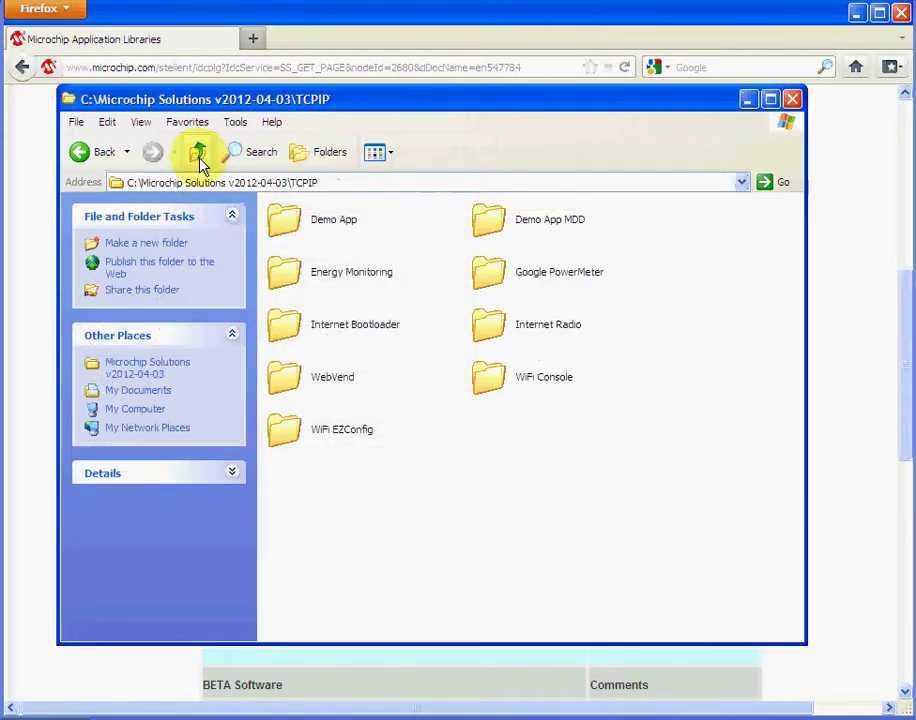
- Open Demo App and select the MRF24WB project files, starting with C18-PICDN2_MRF24WB.mcp
double_click(289, 216)
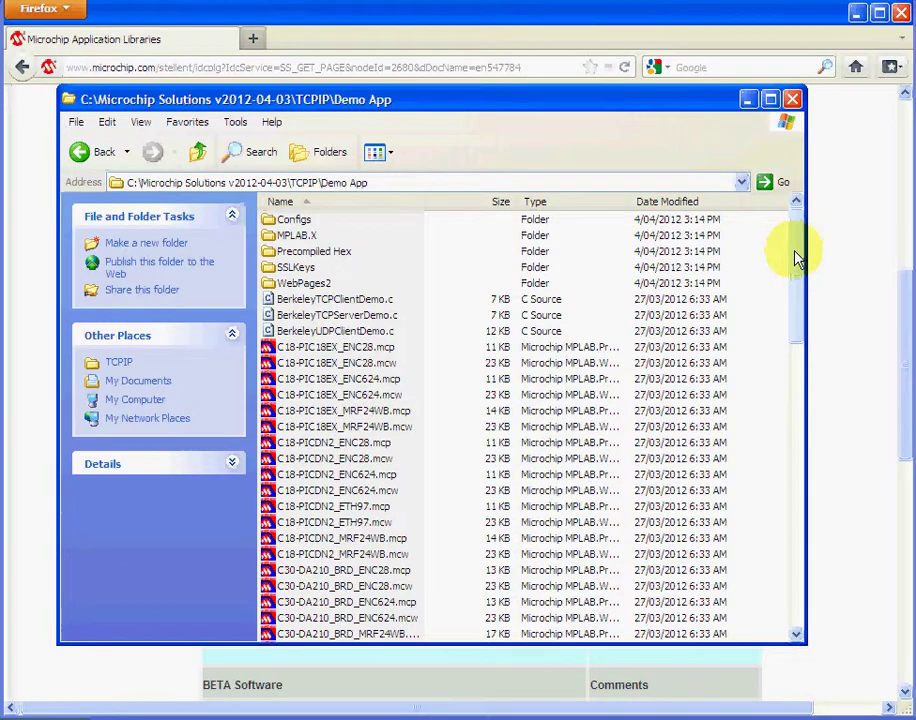
left_click_drag(797, 256, 809, 331)
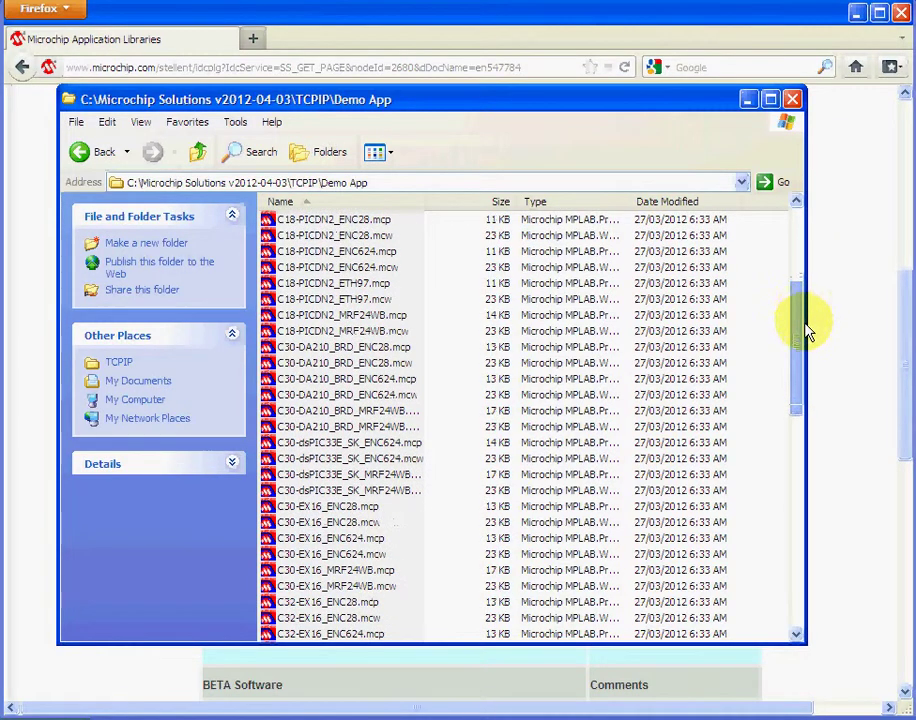
left_click(359, 301)
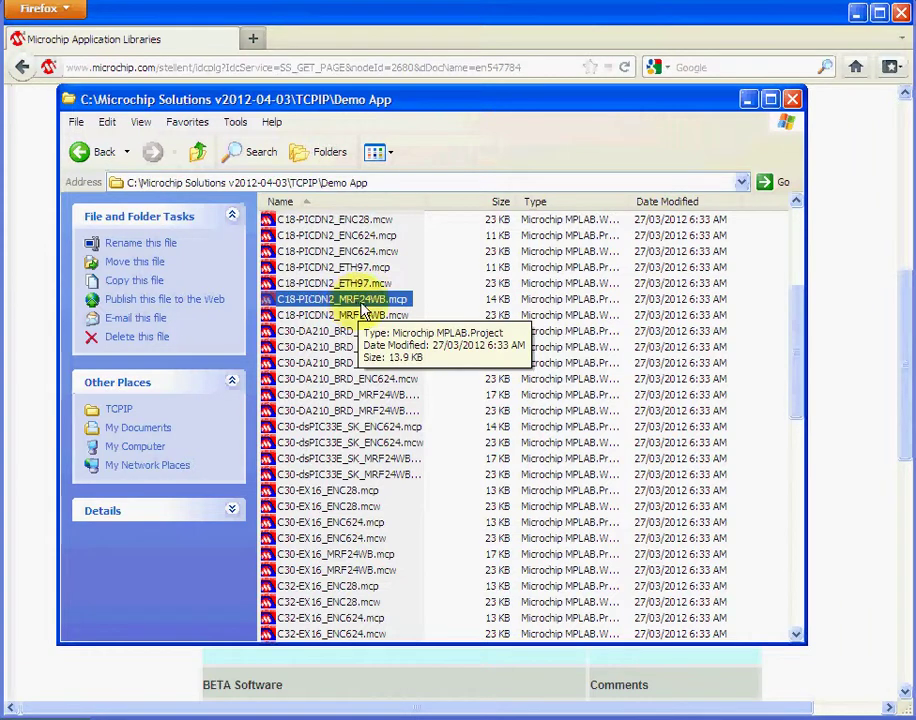
left_click_drag(797, 368, 797, 386)
left_click(300, 398)
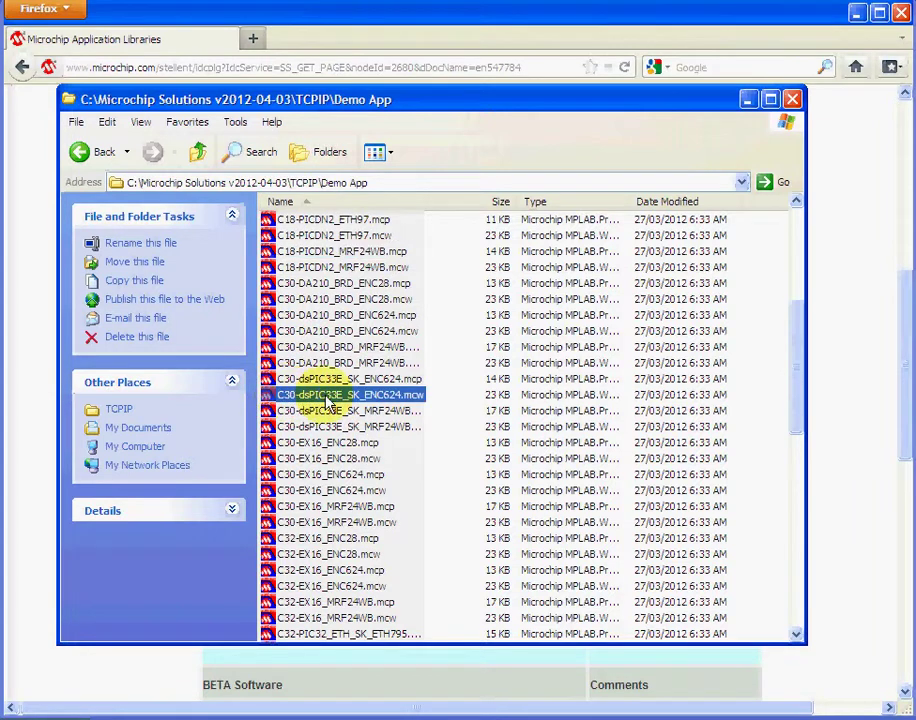
left_click(310, 410)
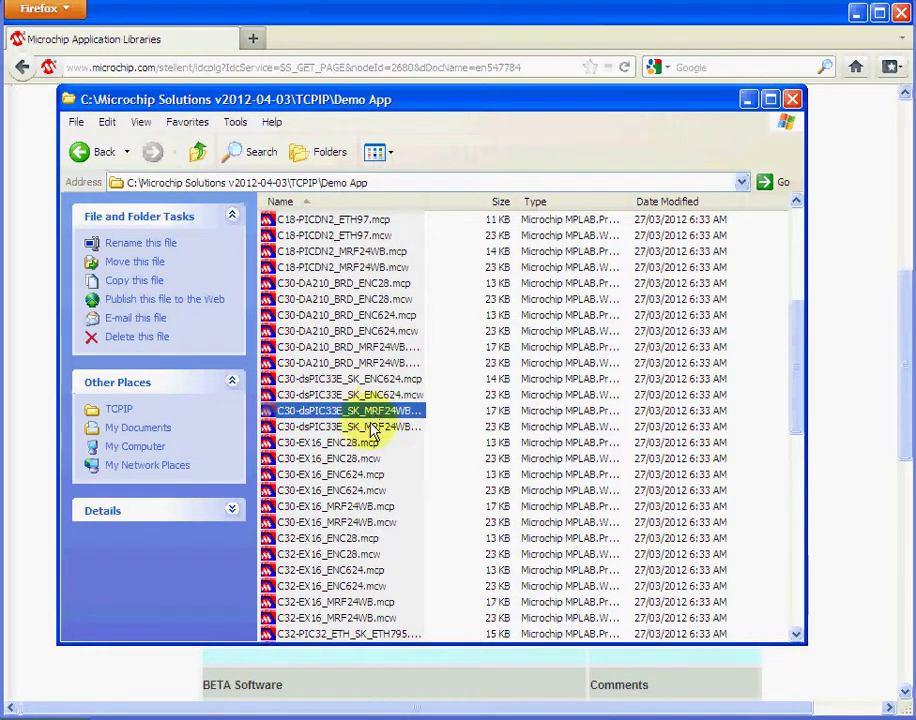